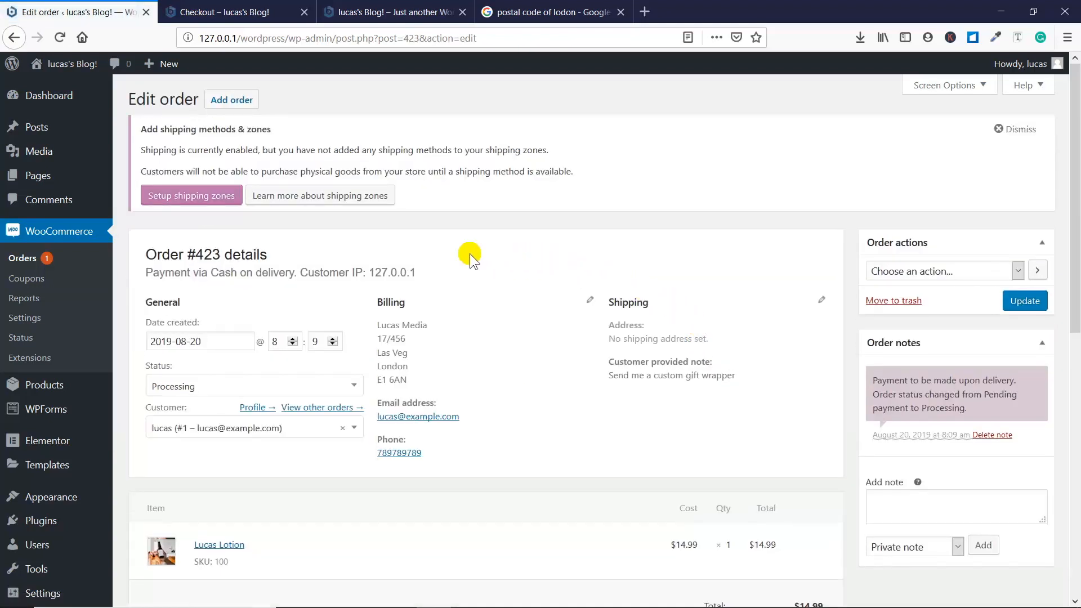
- Examine the order's details, its available status options and the list of order actions
scroll(446, 261, "down", 3)
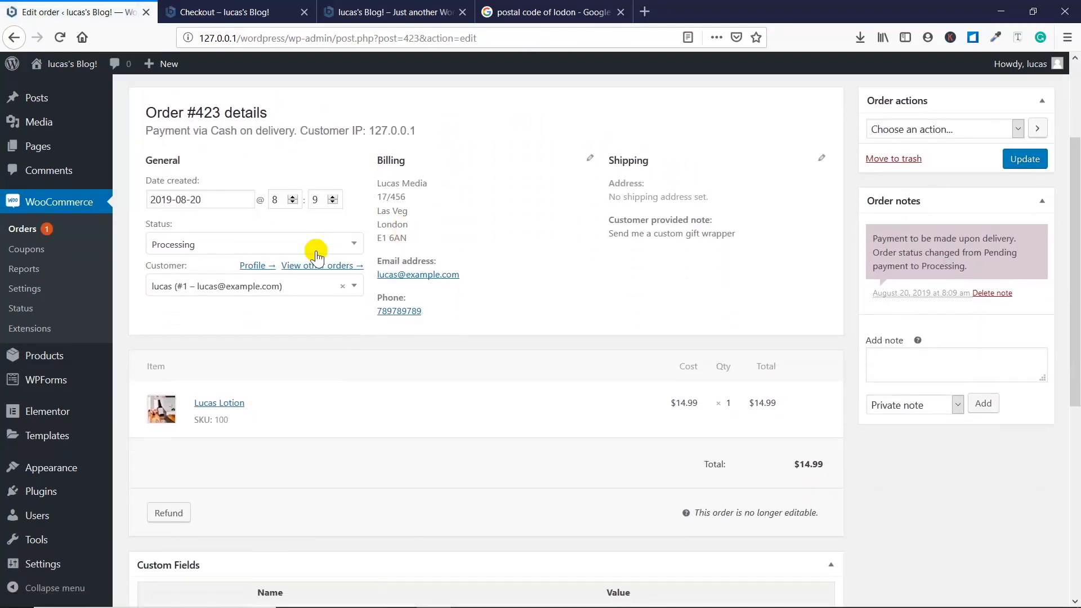
left_click(183, 238)
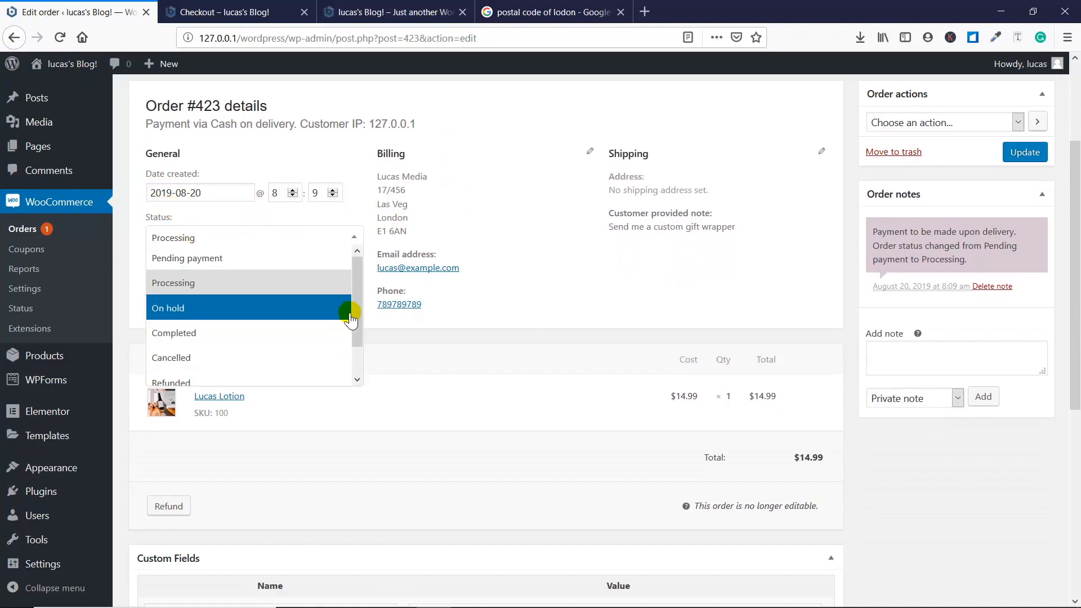
left_click_drag(357, 310, 356, 268)
left_click(581, 271)
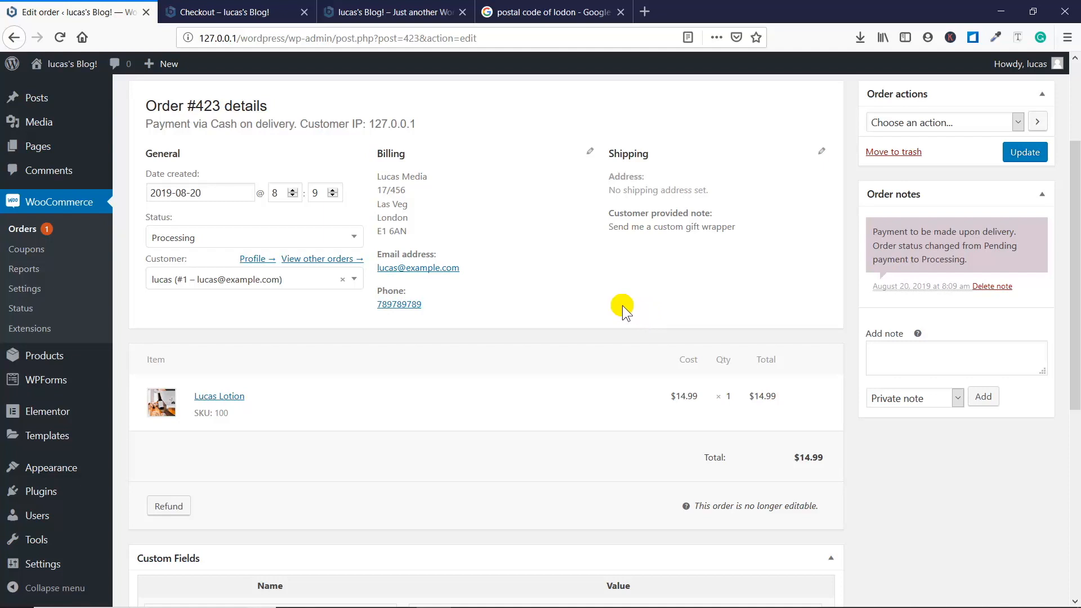
scroll(623, 305, "up", 2)
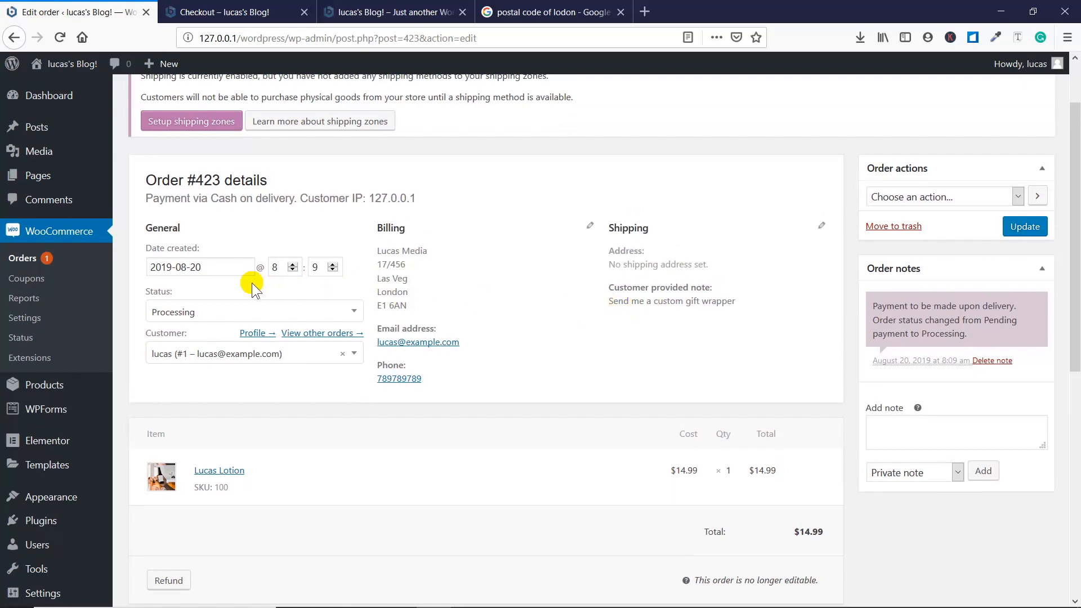
scroll(251, 282, "down", 3)
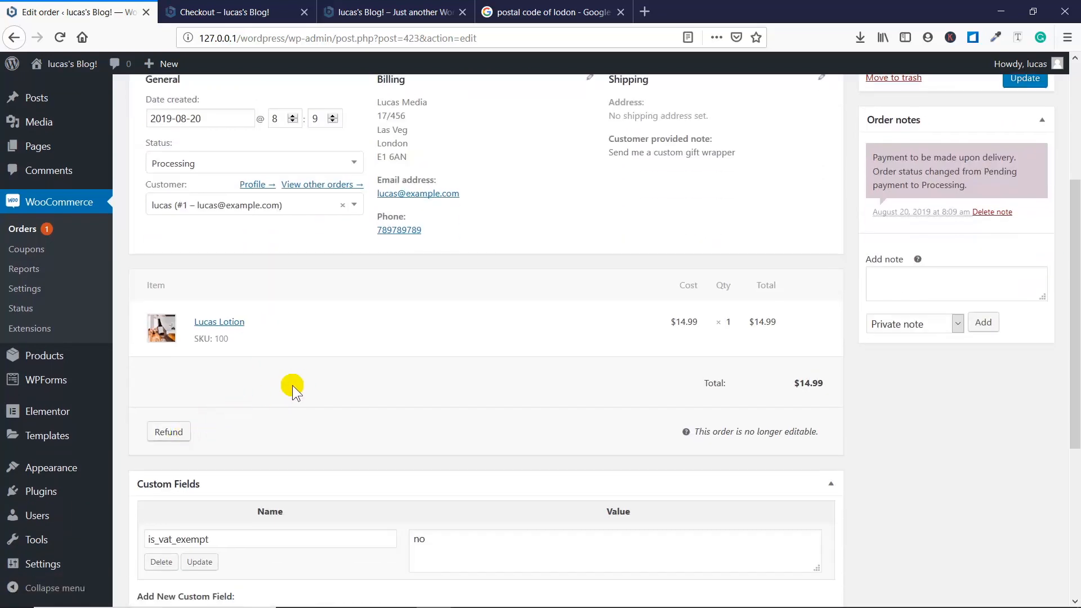
scroll(301, 378, "down", 3)
scroll(302, 377, "up", 6)
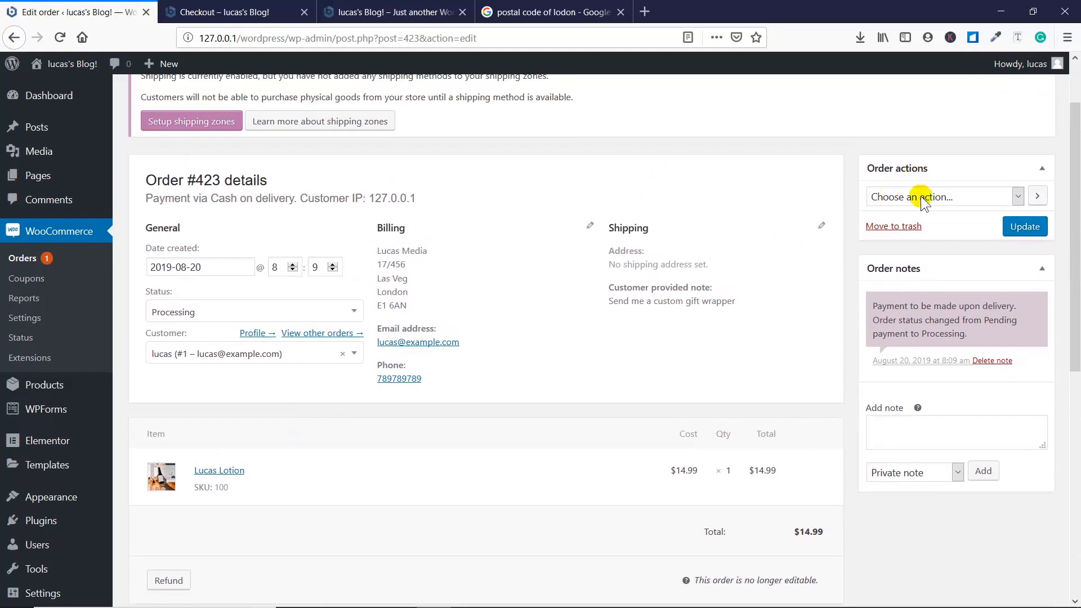
left_click(920, 197)
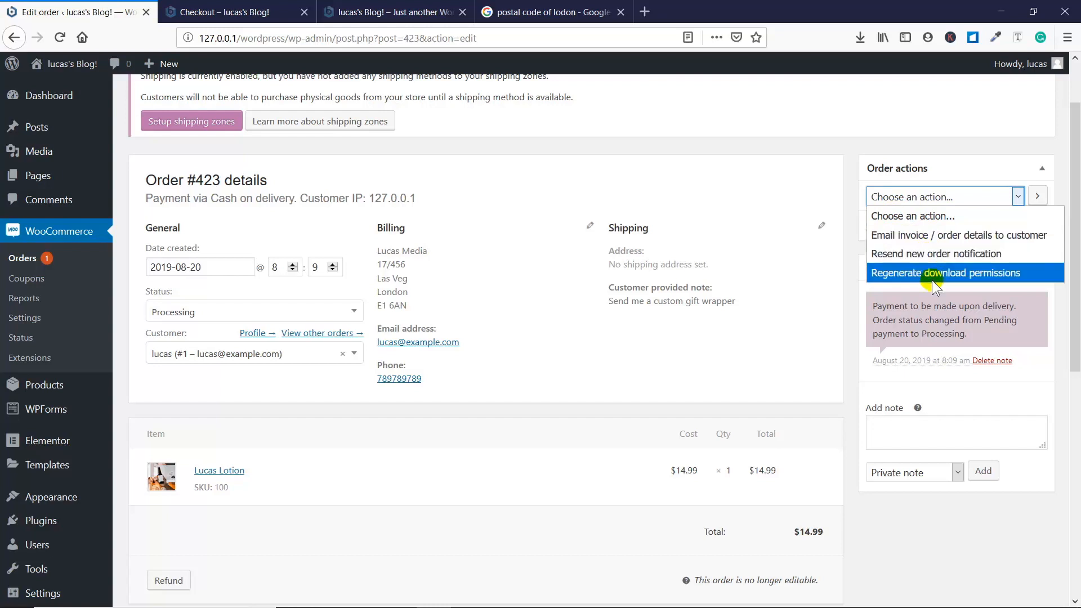
left_click(805, 259)
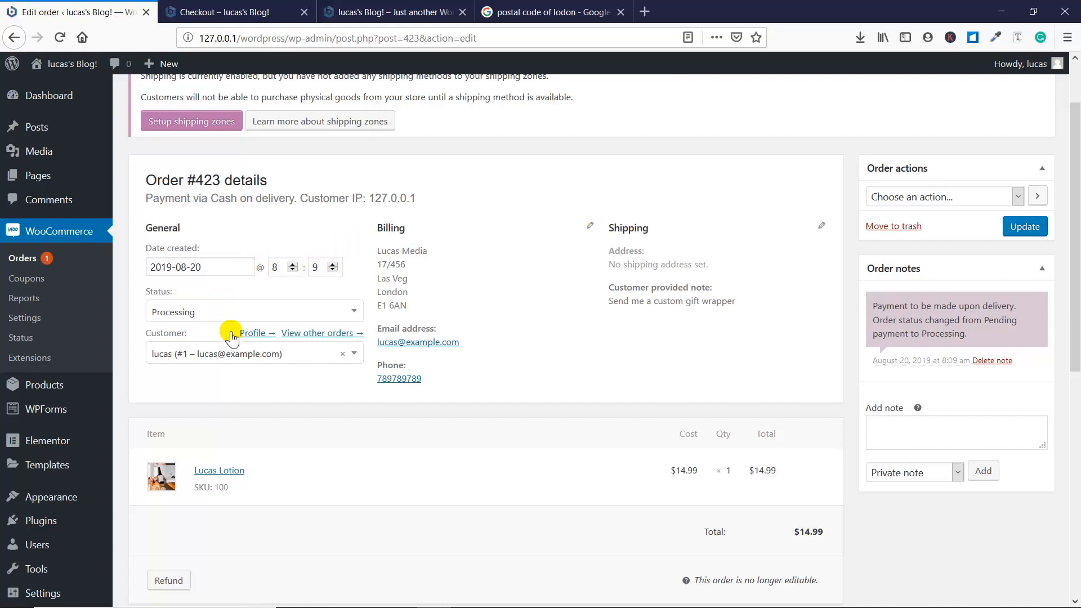
- Update the order with the status Completed and check its preview from the orders list
scroll(229, 304, "up", 2)
scroll(229, 304, "down", 2)
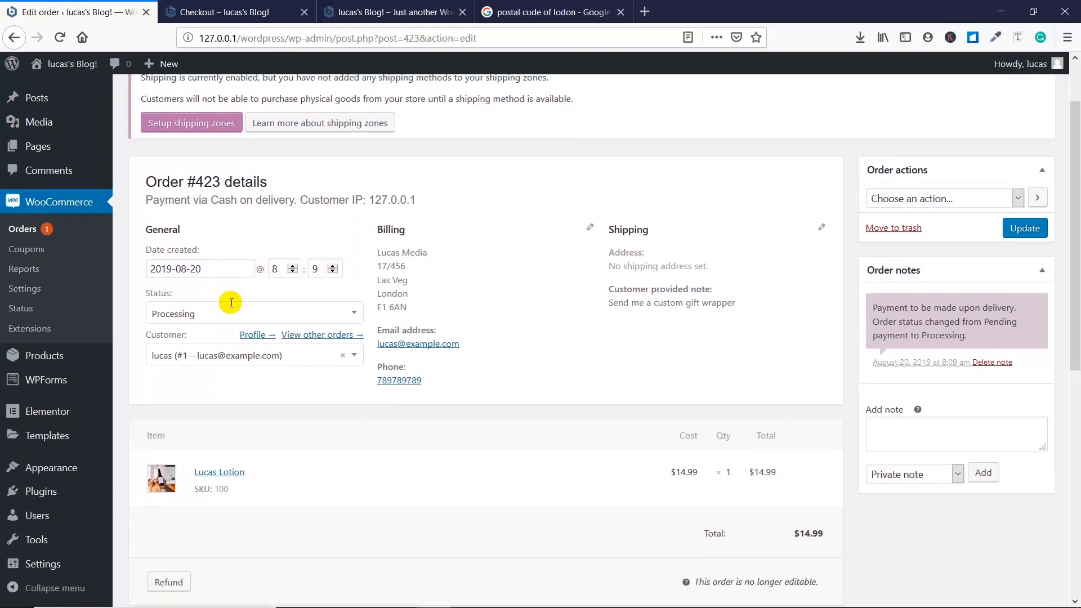
left_click(246, 355)
left_click(241, 310)
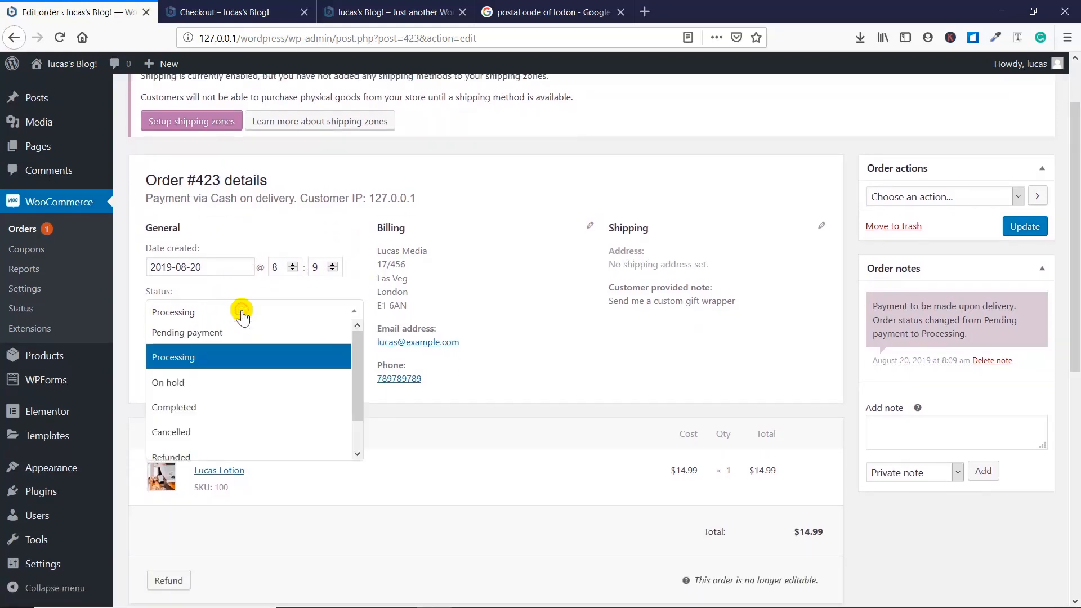
left_click(233, 407)
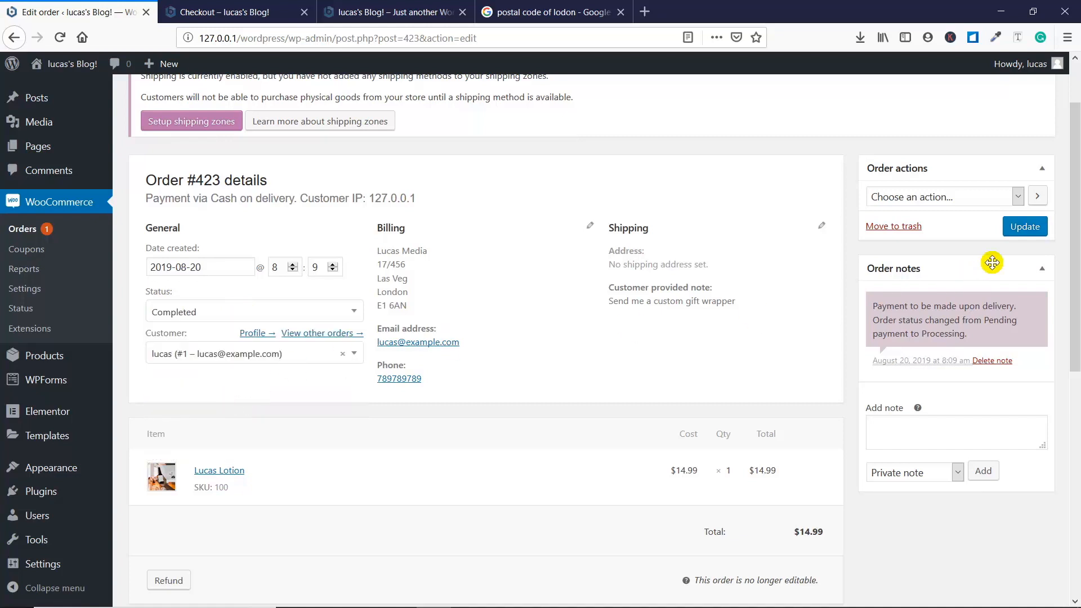
left_click(1029, 232)
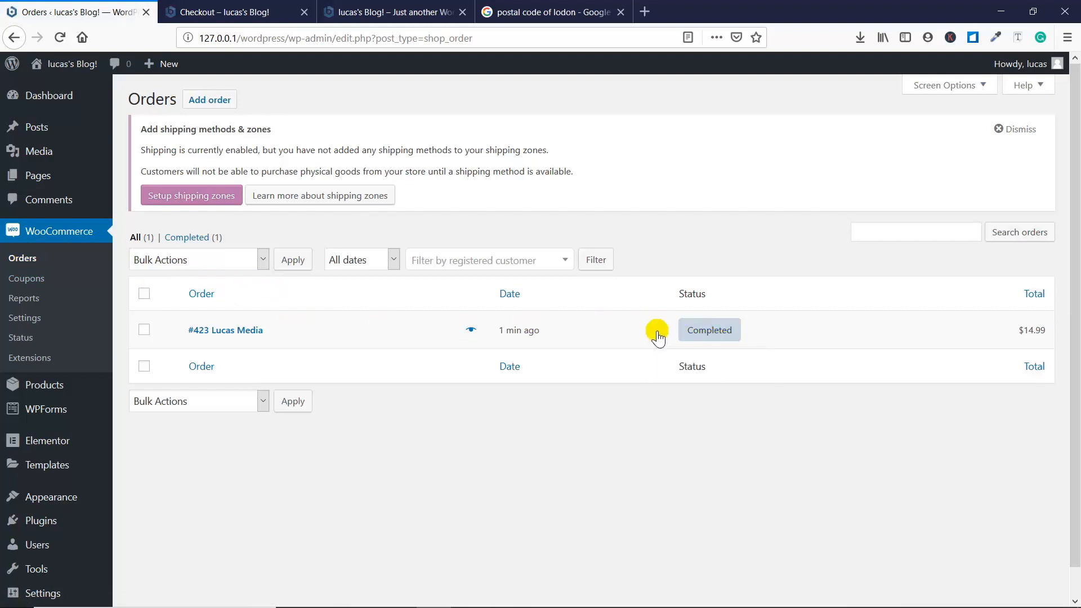
left_click(472, 330)
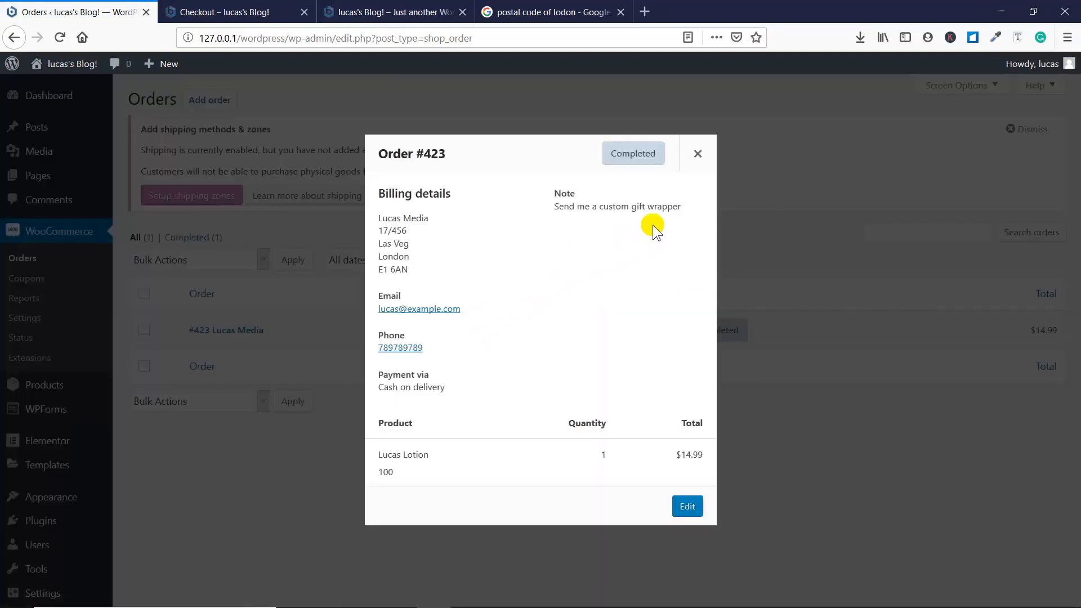
left_click(697, 154)
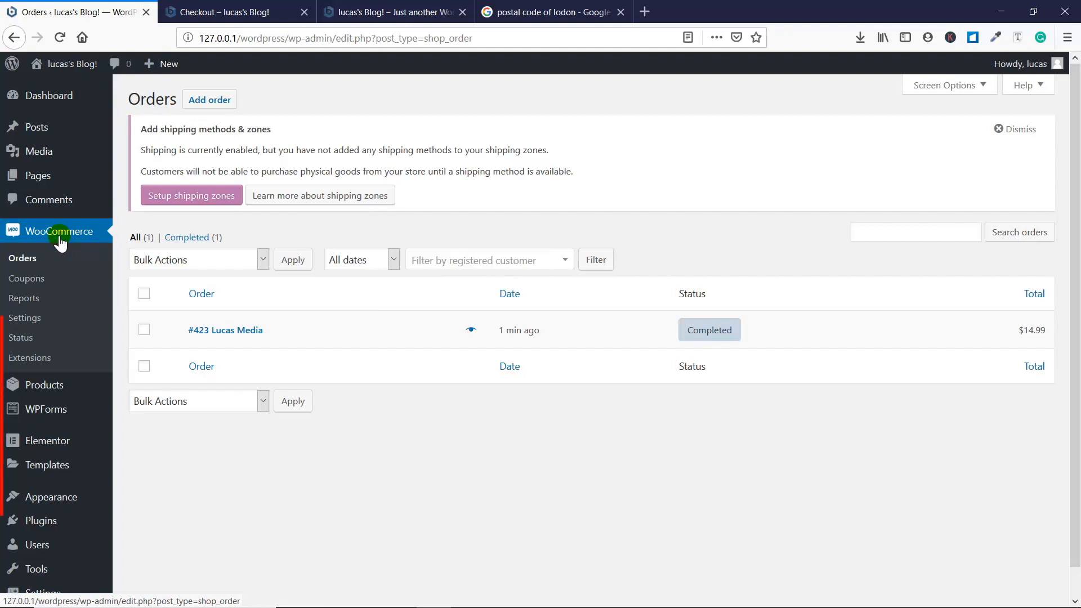
- Start a new product named "Lucas Oil" and paste the copied placeholder paragraphs as its description
mouse_move(60, 400)
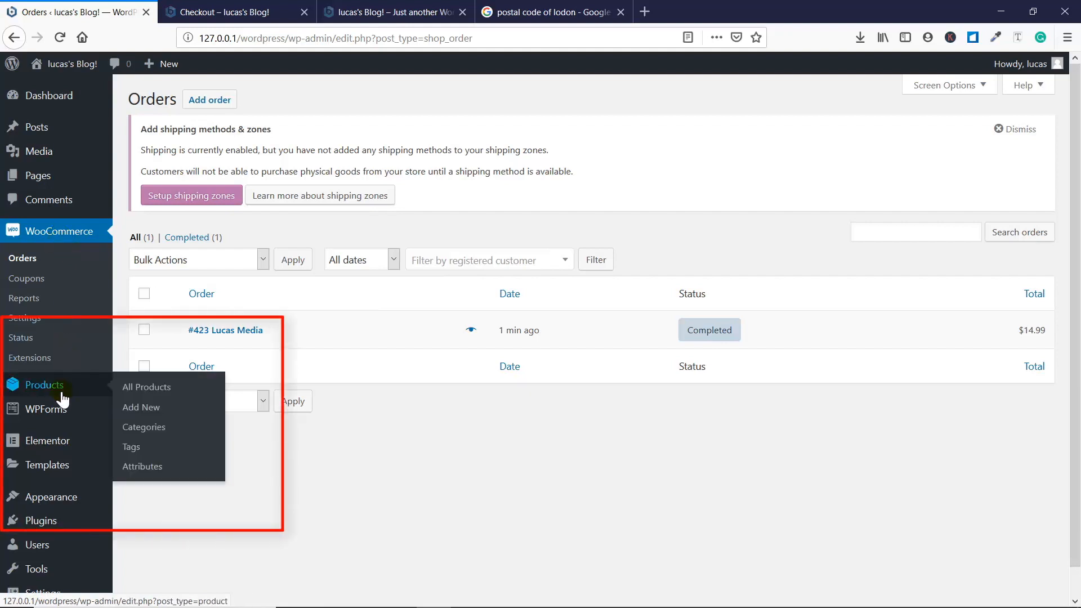
left_click(155, 411)
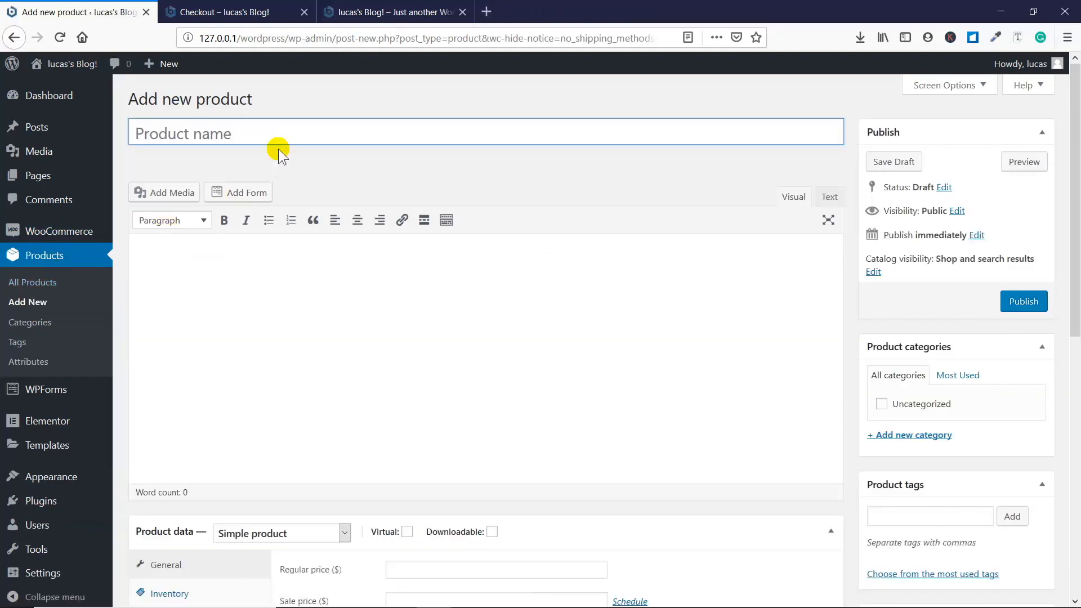
type("Lucas Oil")
left_click(297, 265)
key("ctrl+v")
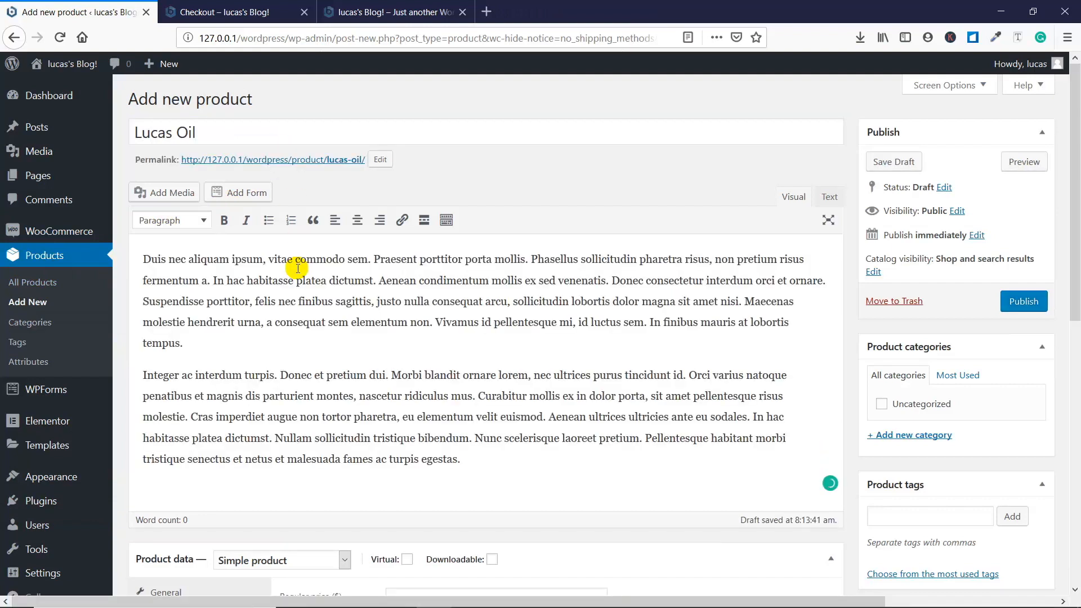
- Set the product's regular price to $21.99 and its sale price to $17.49
scroll(293, 270, "down", 5)
left_click(404, 299)
type("21.99")
key("Tab")
type("17.49")
- Open the product's inventory data at the SKU field
left_click(169, 325)
left_click(415, 306)
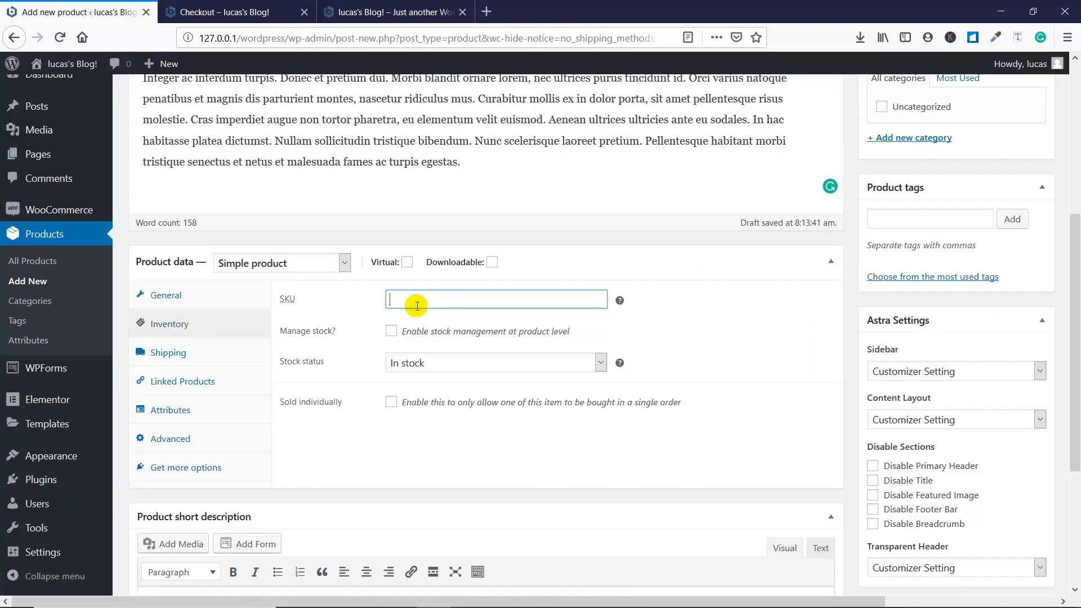
left_click(677, 308)
- Set the product's shipping weight to .150 kg and its dimensions to 9 × 4 × 10 cm
left_click(168, 353)
left_click(427, 299)
type(".15")
left_click(434, 333)
type("8")
key("Tab")
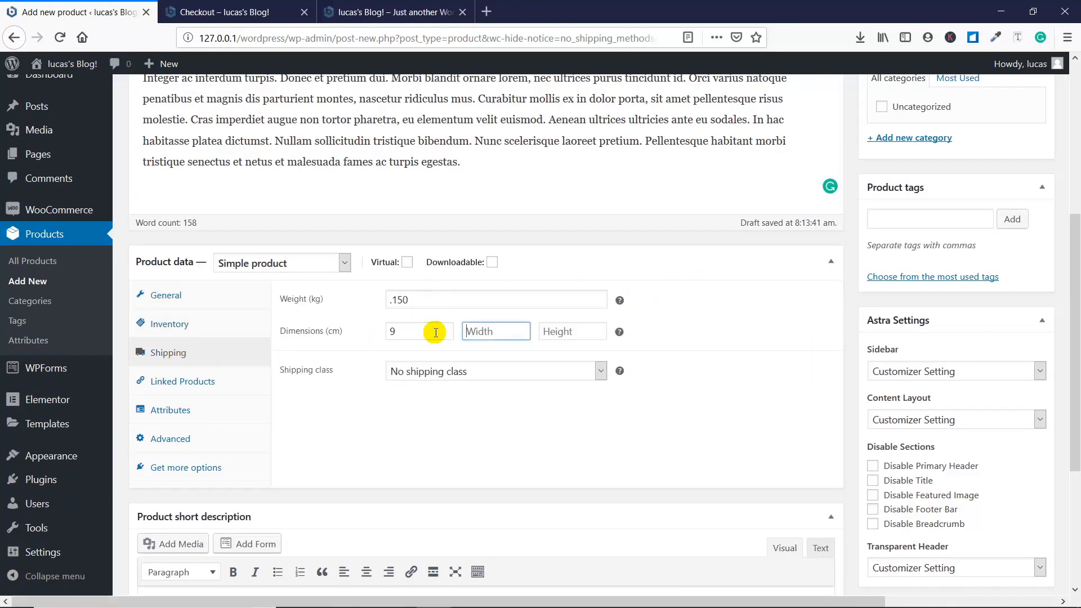
type("4")
key("Tab")
type("10")
- Check the explanation of cross-sells in the linked products, then search for "luca" and add the match as a cross-sell
left_click(182, 381)
left_click(456, 302)
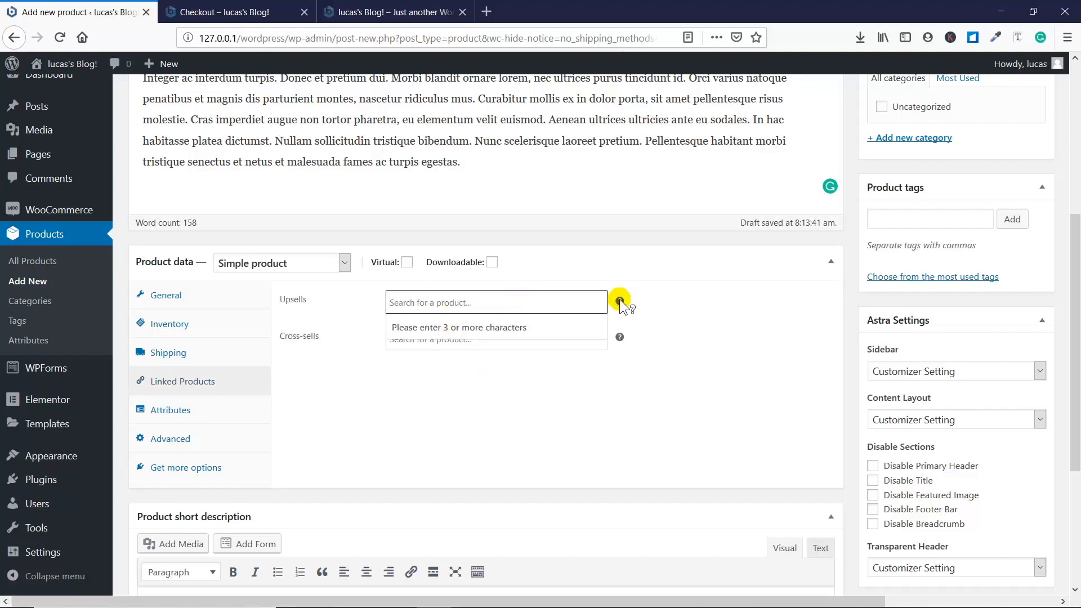
mouse_move(620, 338)
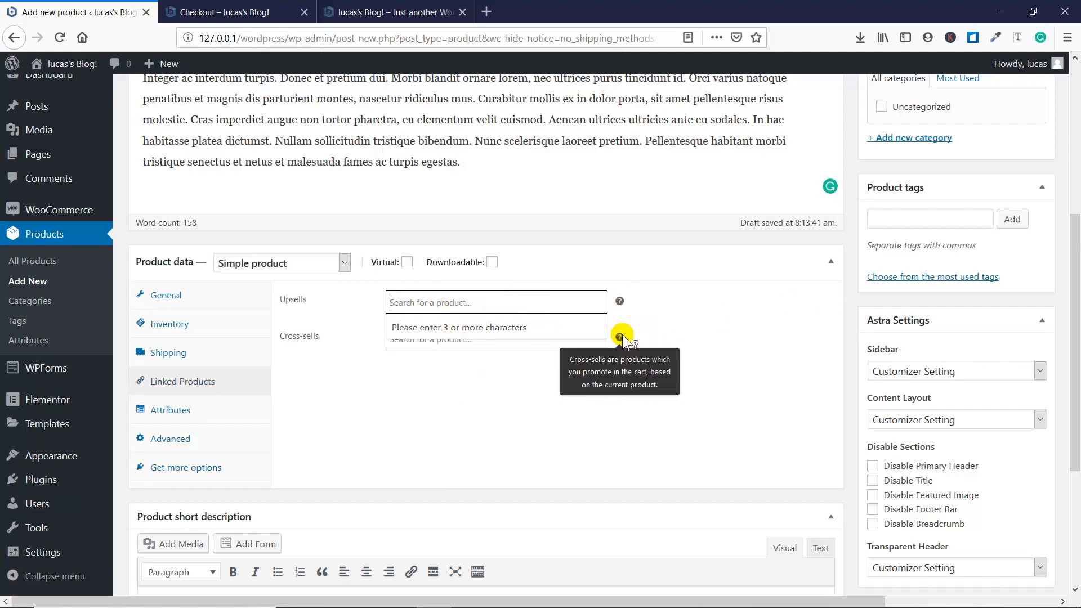
left_click(528, 345)
type("luca")
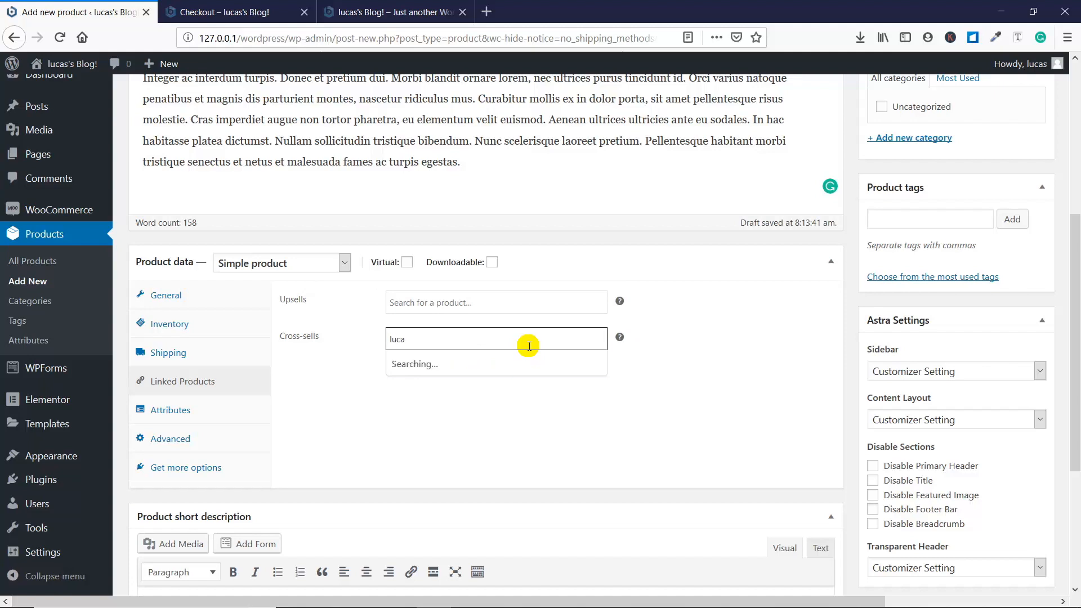
left_click(531, 364)
- Add a custom product attribute named "Fish Oil" with the value 5%
left_click(178, 410)
left_click(431, 297)
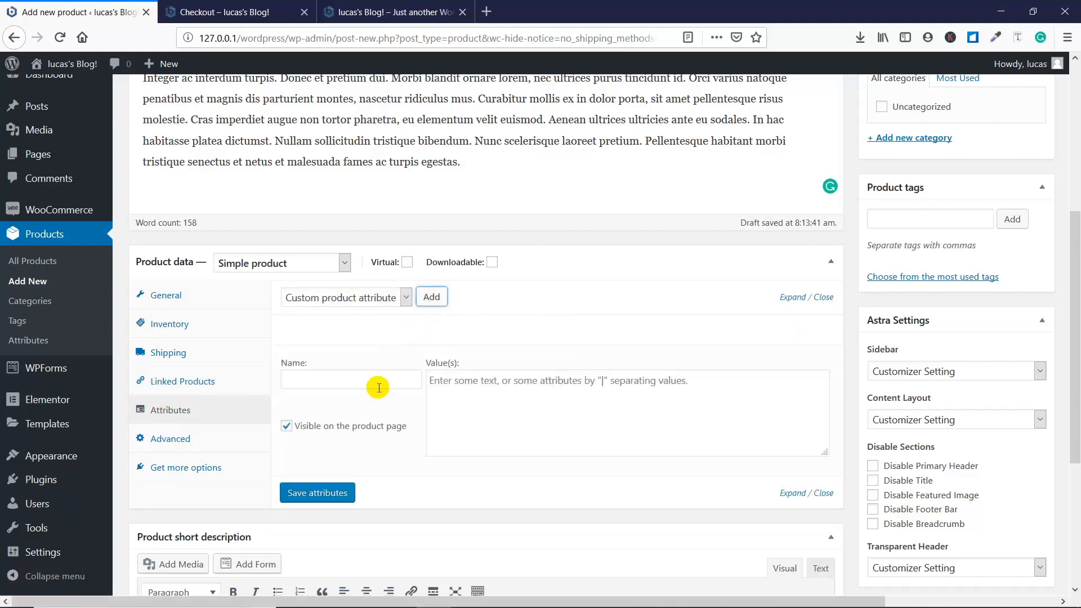
left_click(379, 381)
type("Fish Oil")
left_click(458, 380)
type("5%")
- Add a second custom product attribute named "Water Content"
left_click(431, 297)
left_click(347, 538)
type("Water Content")
- View the advanced product data and paste the copied "Duis nec aliquam ipsum" paragraph as the product short description
scroll(501, 569, "down", 2)
left_click(170, 289)
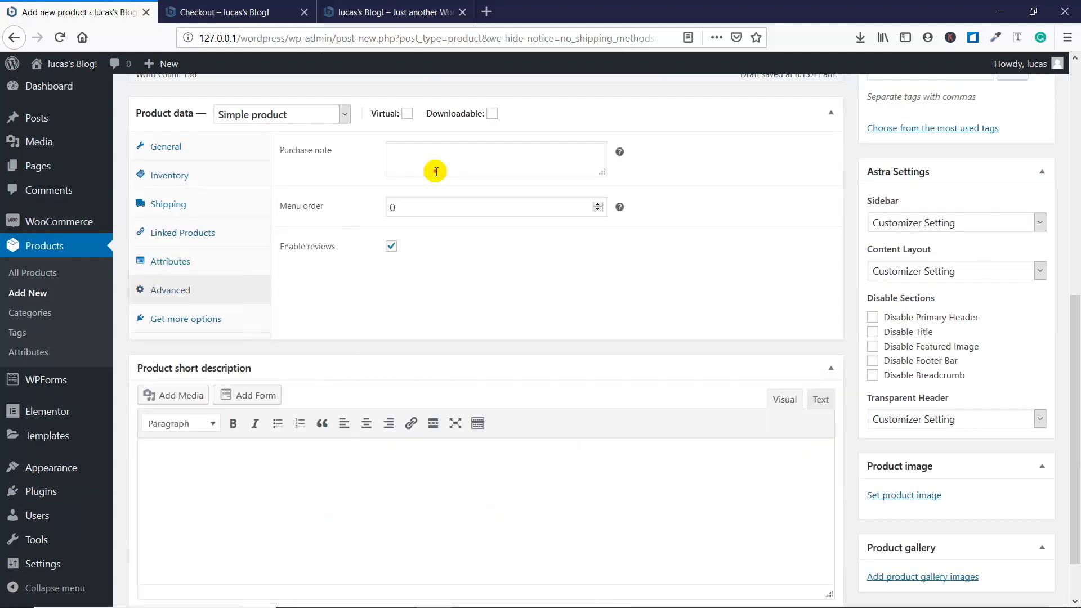
left_click(437, 169)
scroll(420, 410, "down", 1)
left_click(419, 410)
key("ctrl+v")
- Set the cupcake table photo from the media library as the product image
scroll(1049, 417, "up", 1)
left_click(902, 497)
left_click(375, 231)
left_click(1002, 566)
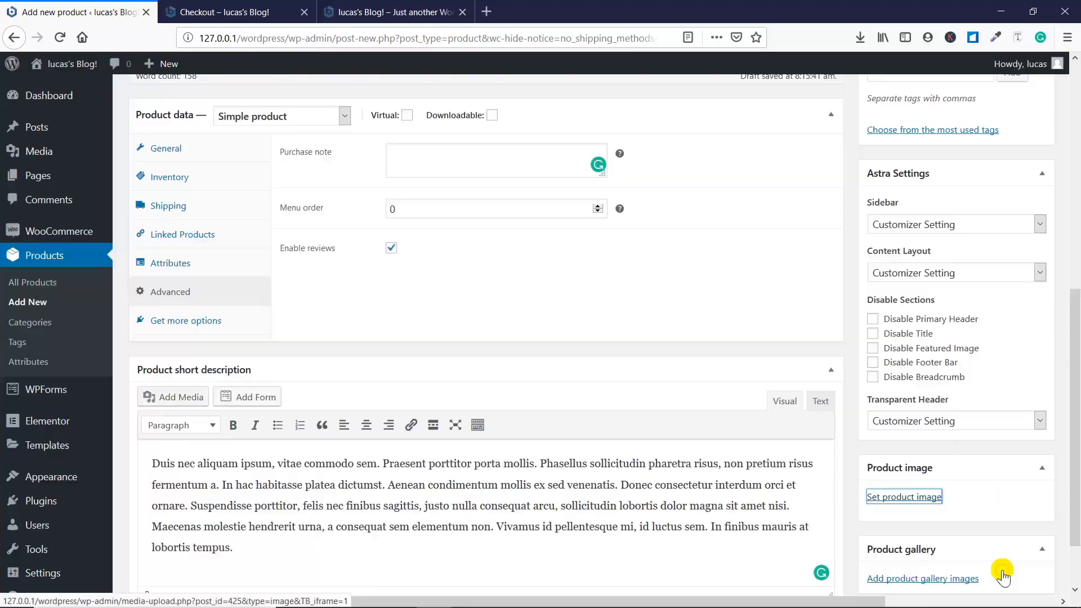
- Add the cupcake table photo to the product gallery
scroll(1003, 574, "down", 4)
left_click(931, 521)
left_click(282, 231)
left_click(366, 233)
left_click(1003, 567)
- Add the dark interior photo and the dog photo to the product gallery
scroll(956, 541, "down", 2)
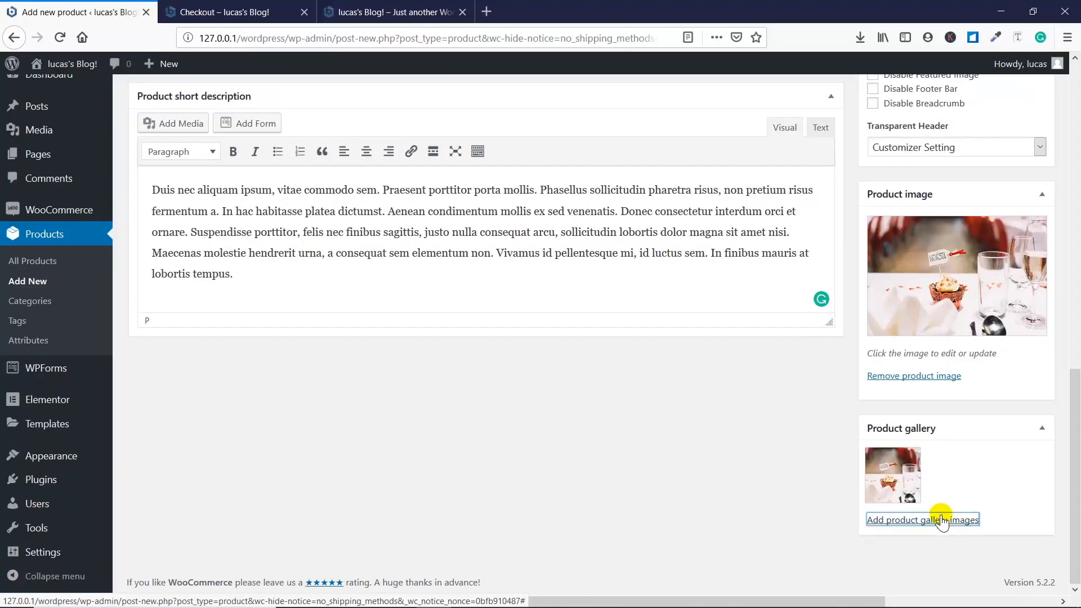
left_click(940, 522)
left_click(381, 307)
left_click(999, 566)
left_click(939, 531)
left_click(680, 321)
left_click(989, 567)
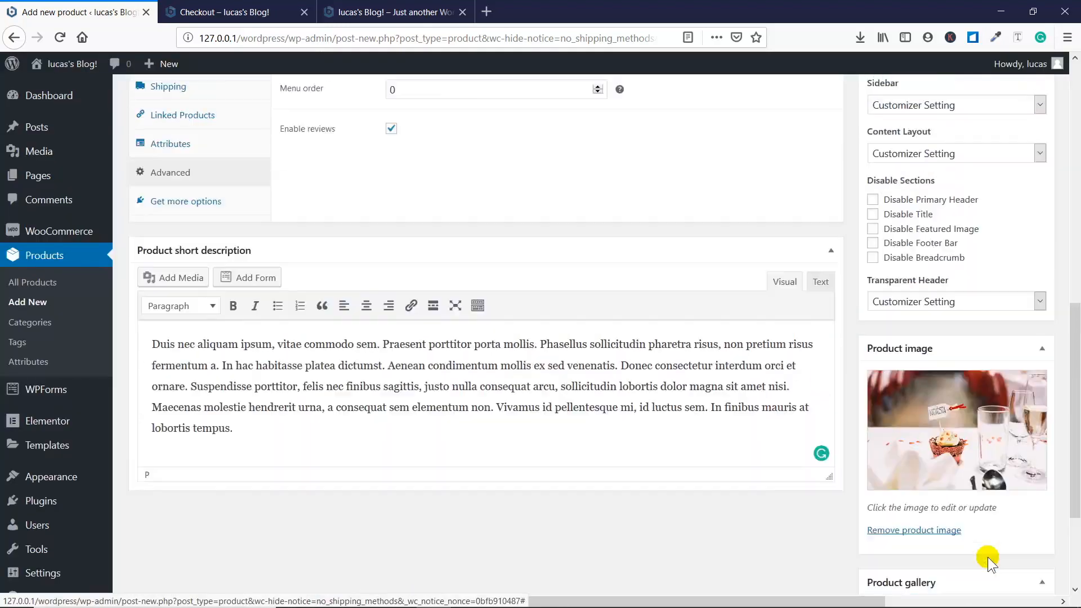
- Create a new product category named "Oil" and assign it to the product
scroll(992, 455, "up", 8)
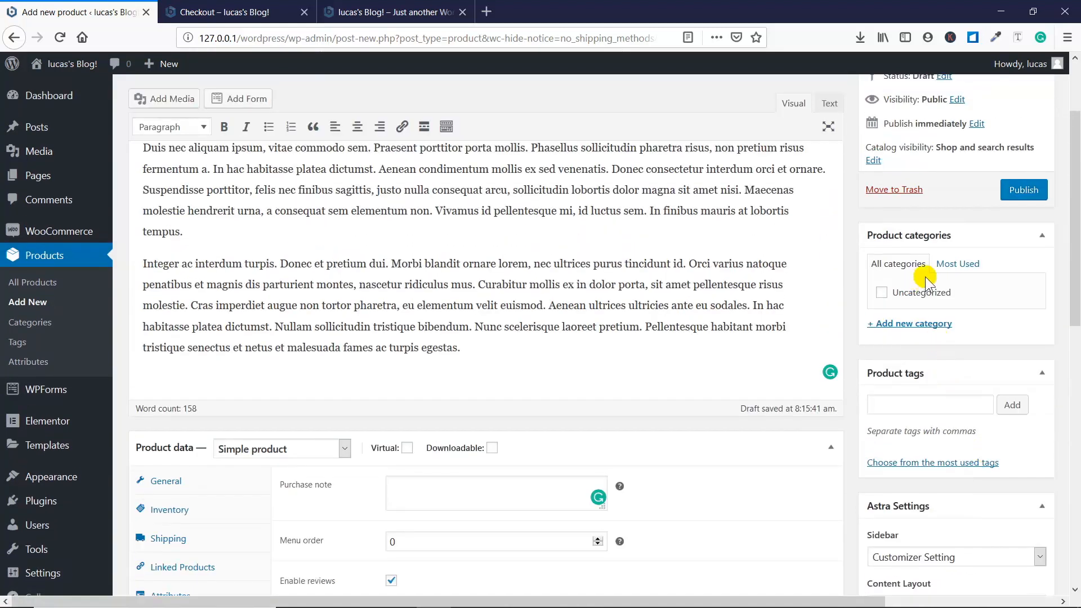
left_click(928, 323)
left_click(922, 352)
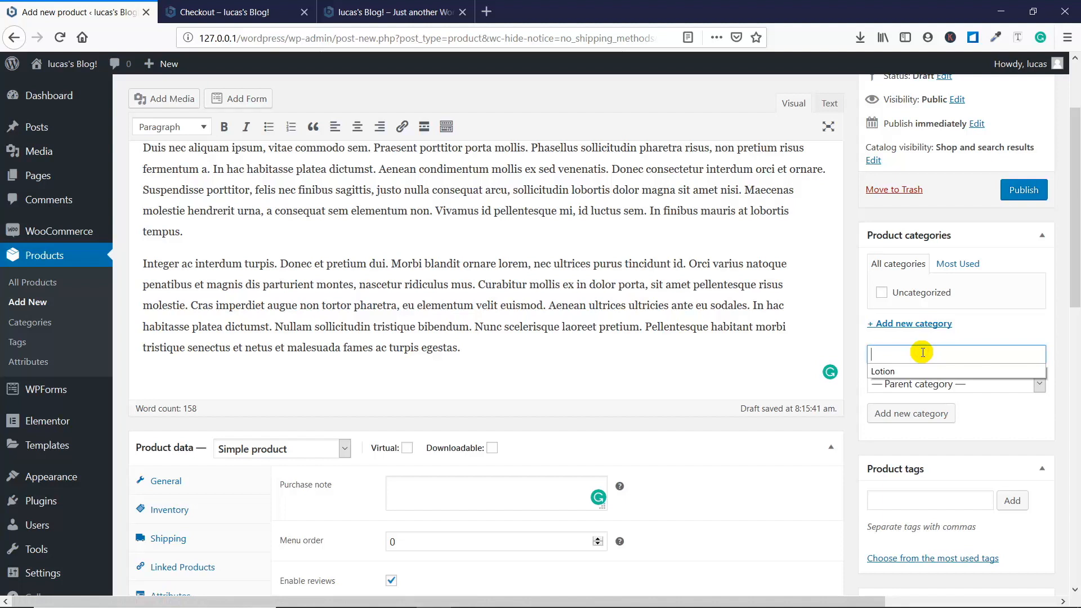
type("Oil")
left_click(920, 413)
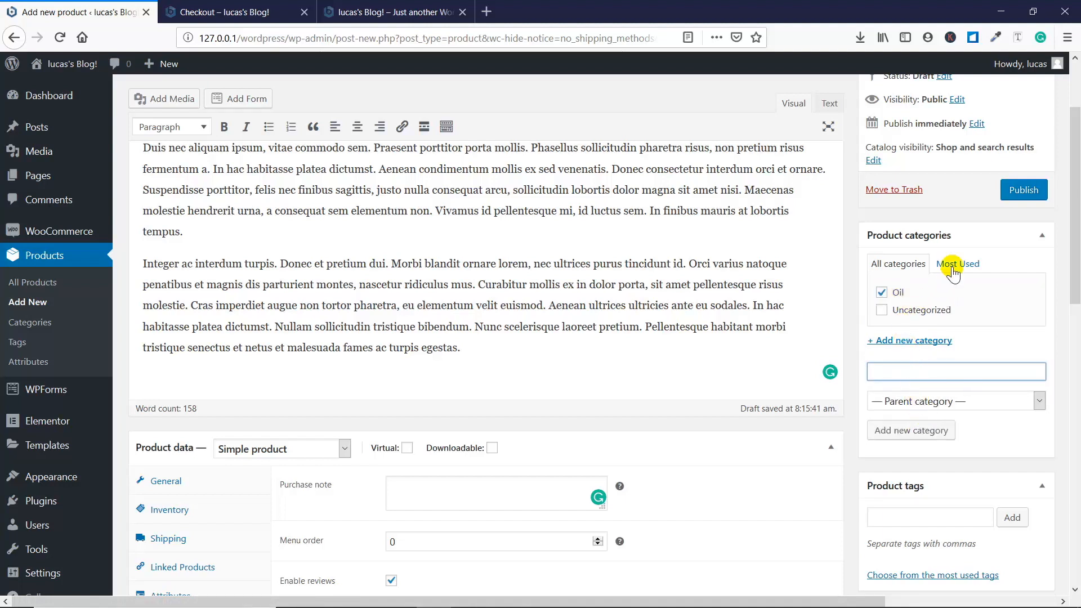
- Add the product tags "oil" and "health"
left_click(921, 513)
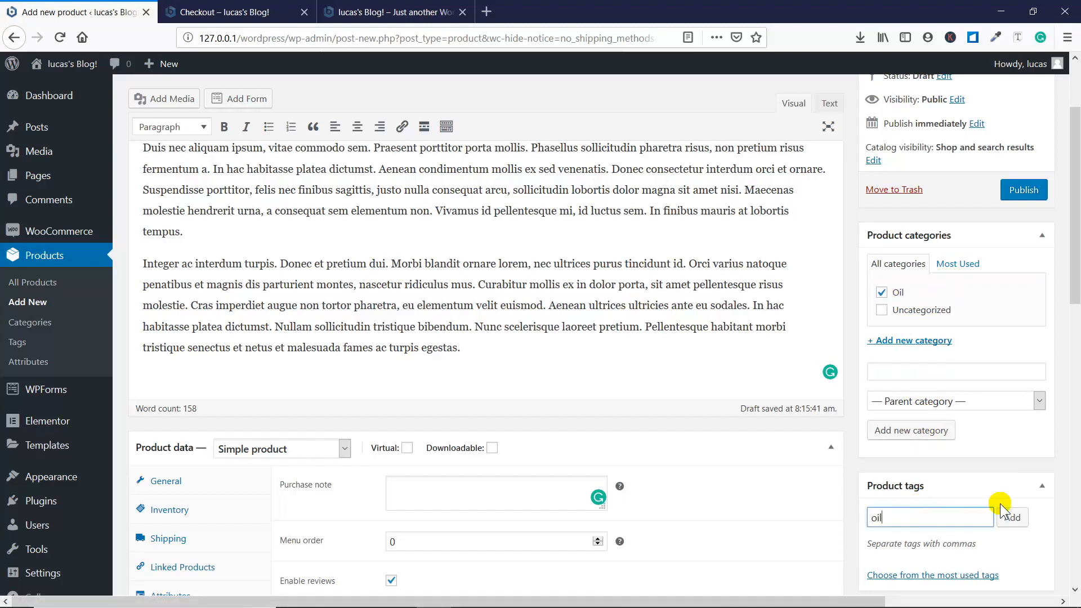
left_click(1012, 517)
left_click(912, 517)
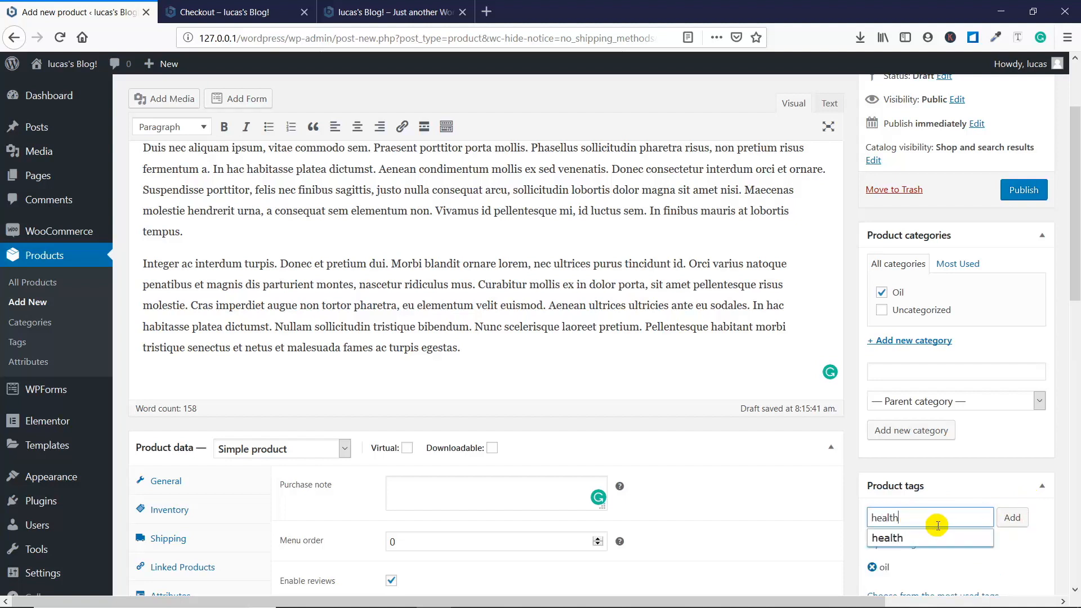
left_click(1011, 517)
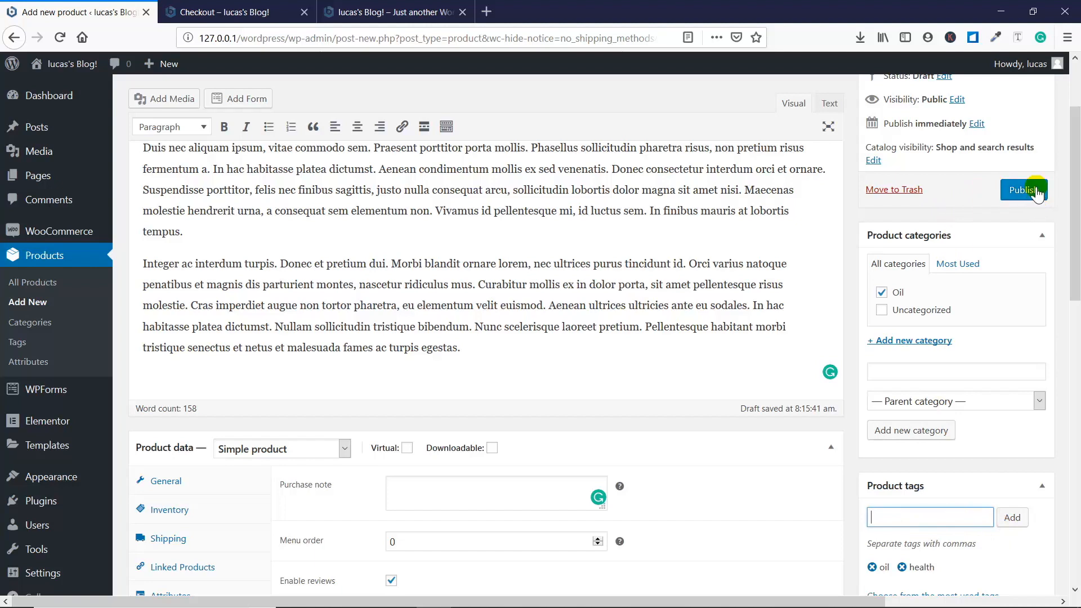
- Preview the Lucas Oil product page
scroll(1036, 189, "up", 5)
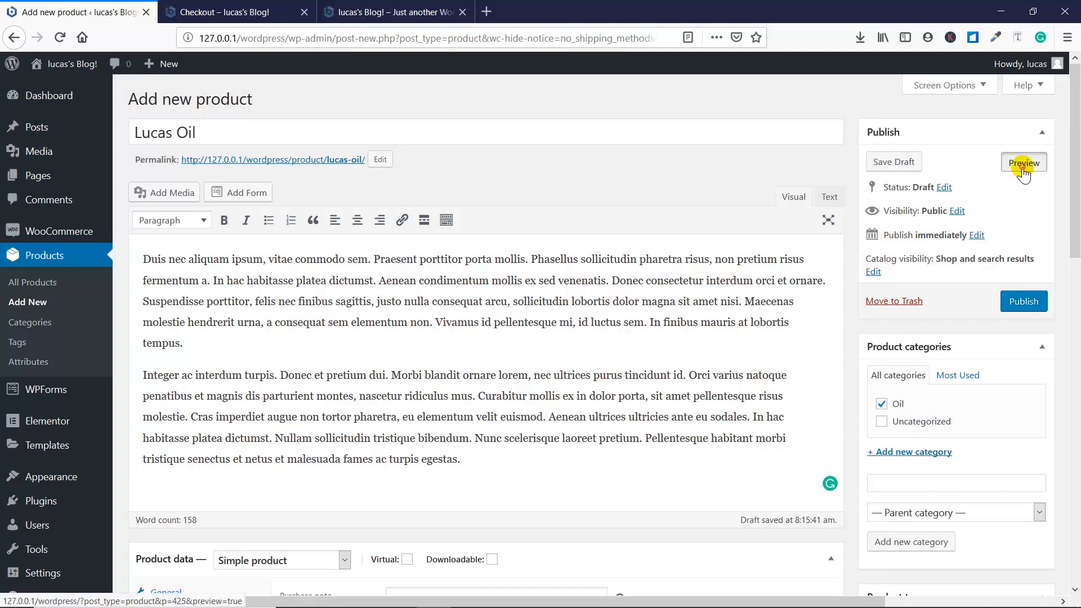
left_click(1021, 168)
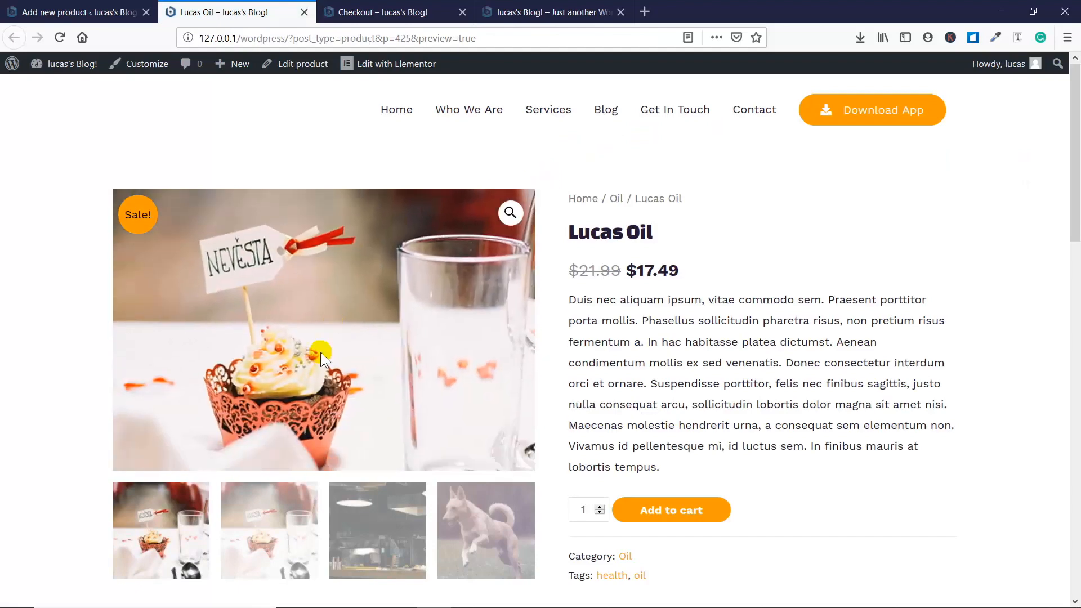
- View the cupcake, kitchen and dog photos in the Lucas Oil product gallery
left_click(276, 524)
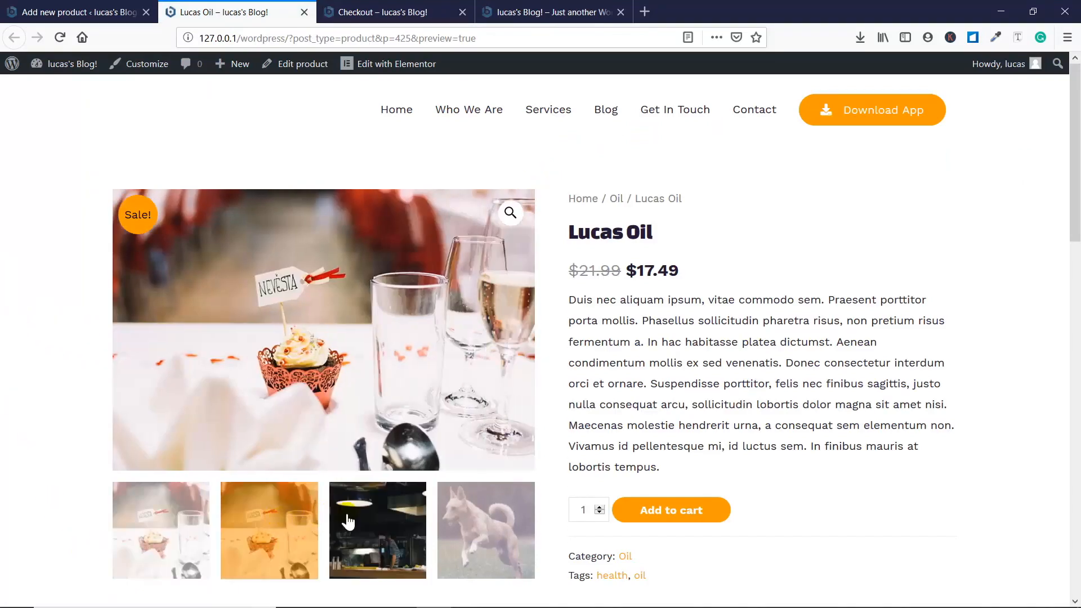
left_click(360, 521)
left_click(473, 470)
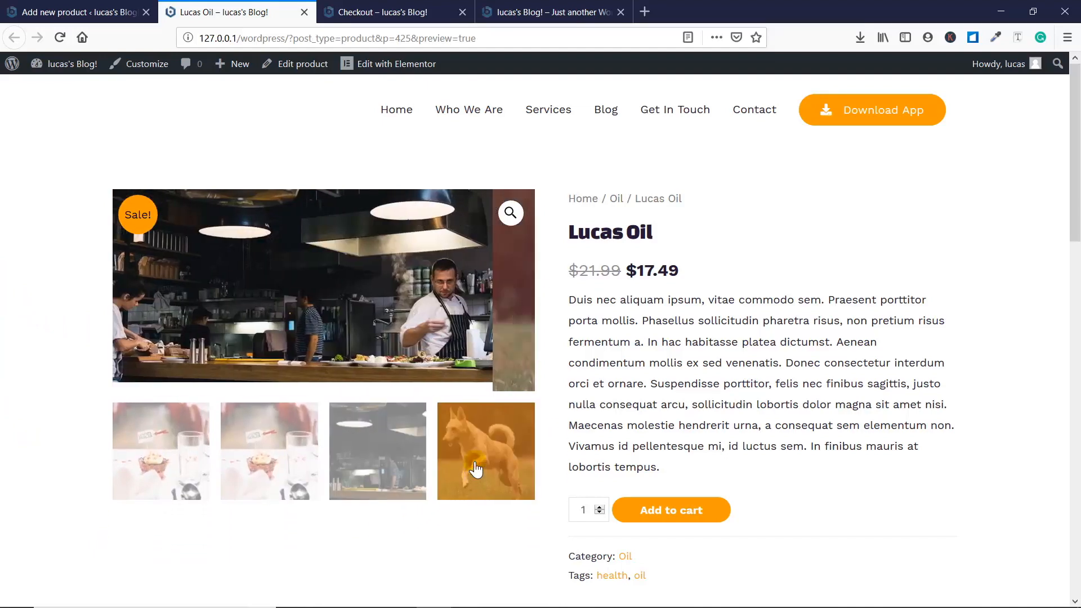
- Review the product's description, additional information and reviews sections and its related products
scroll(719, 382, "down", 3)
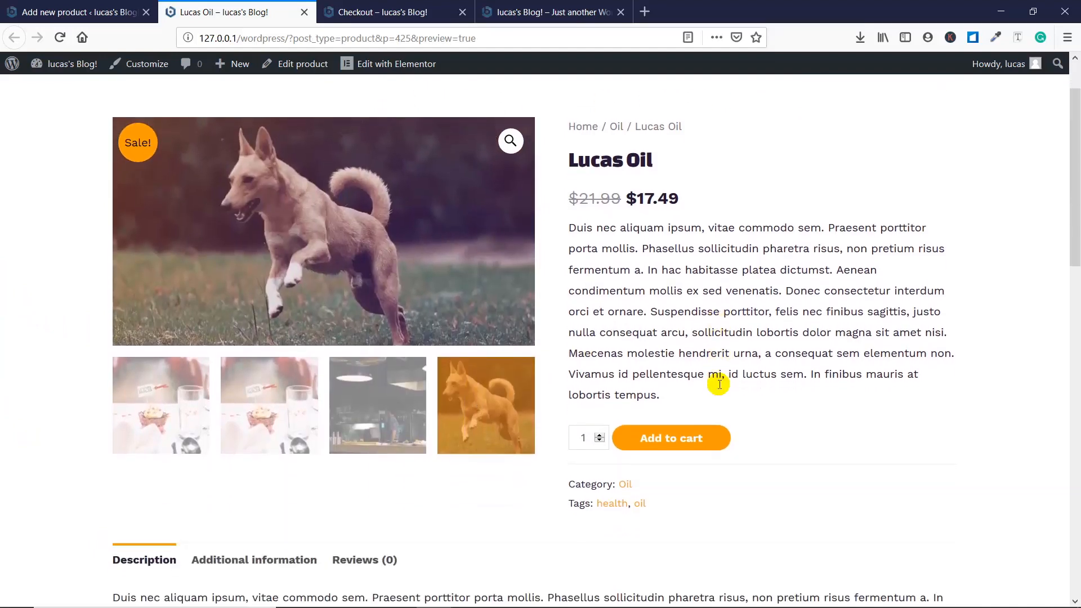
scroll(718, 385, "down", 6)
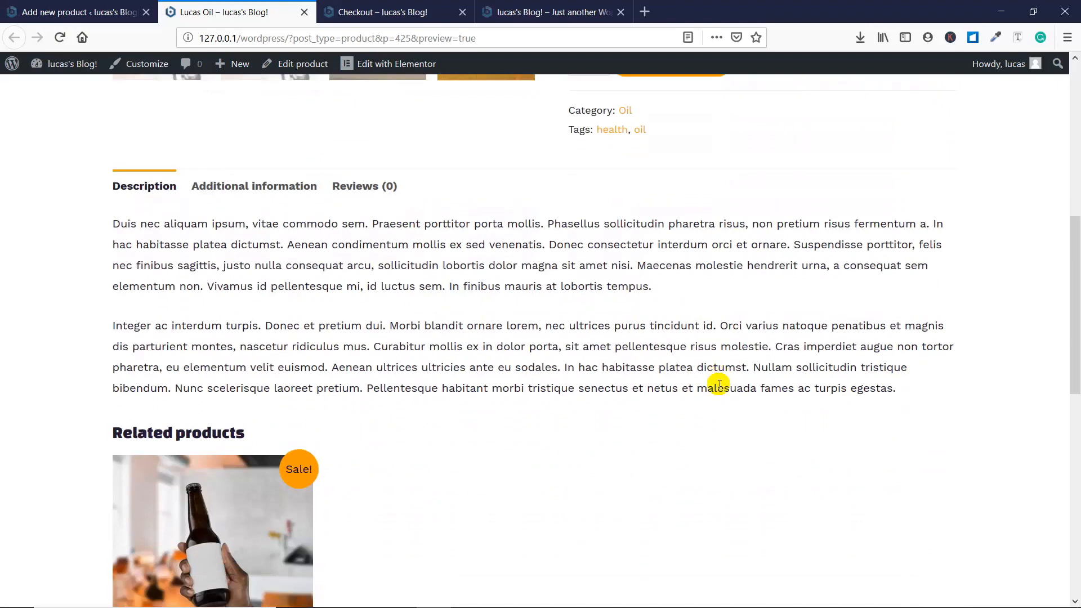
left_click(253, 186)
left_click(363, 198)
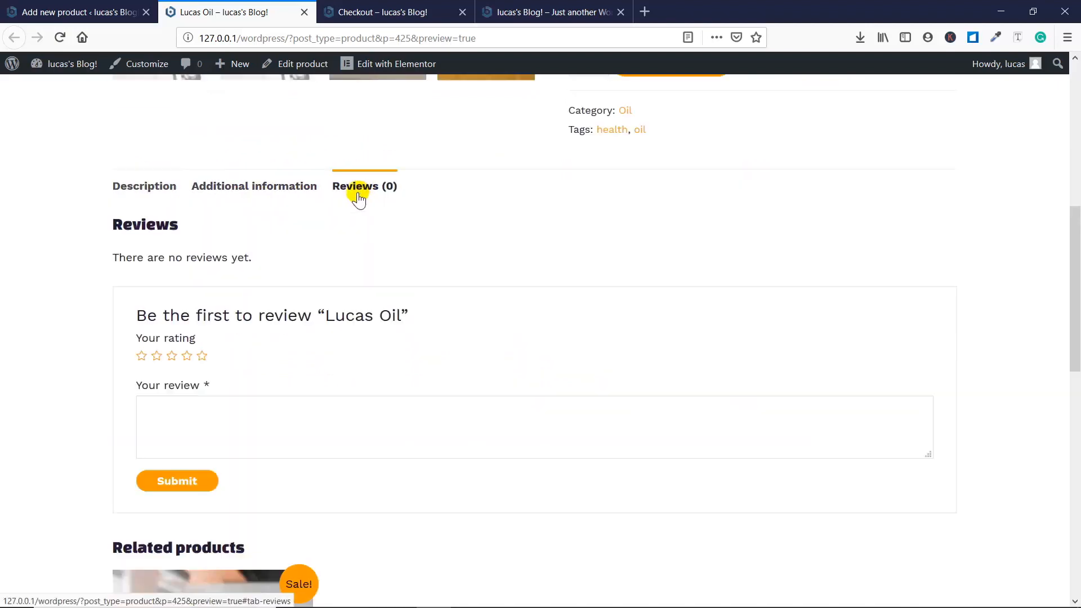
left_click(296, 187)
left_click(169, 192)
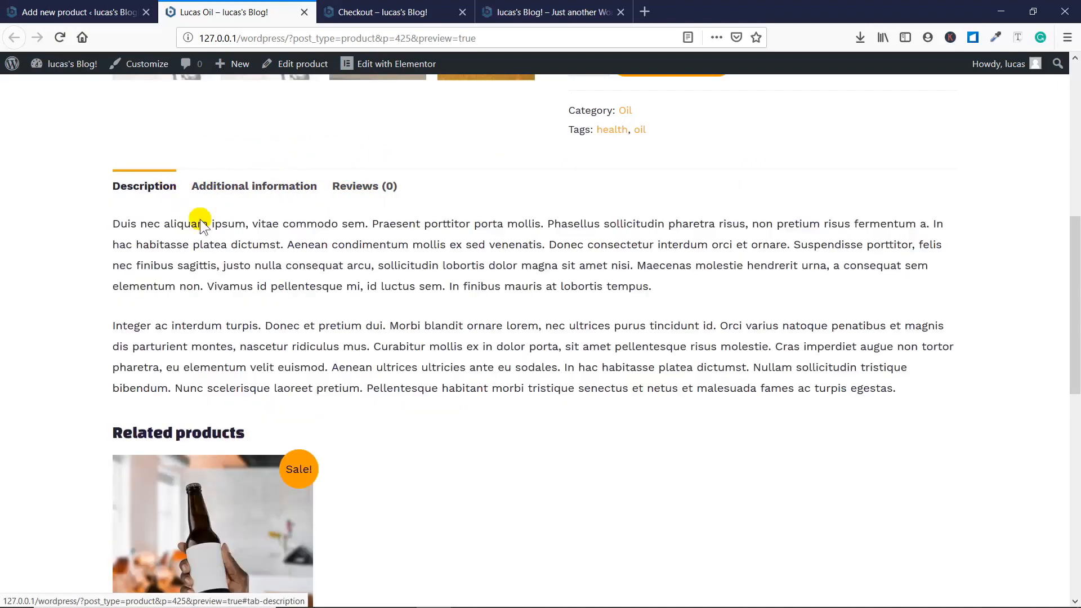
scroll(222, 236, "down", 4)
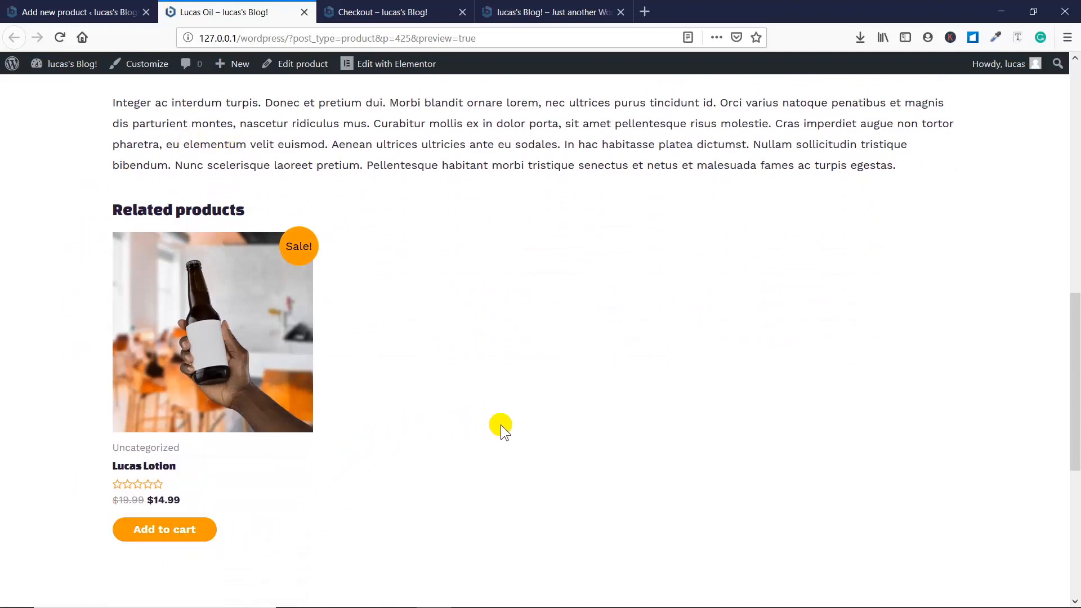
scroll(501, 425, "up", 10)
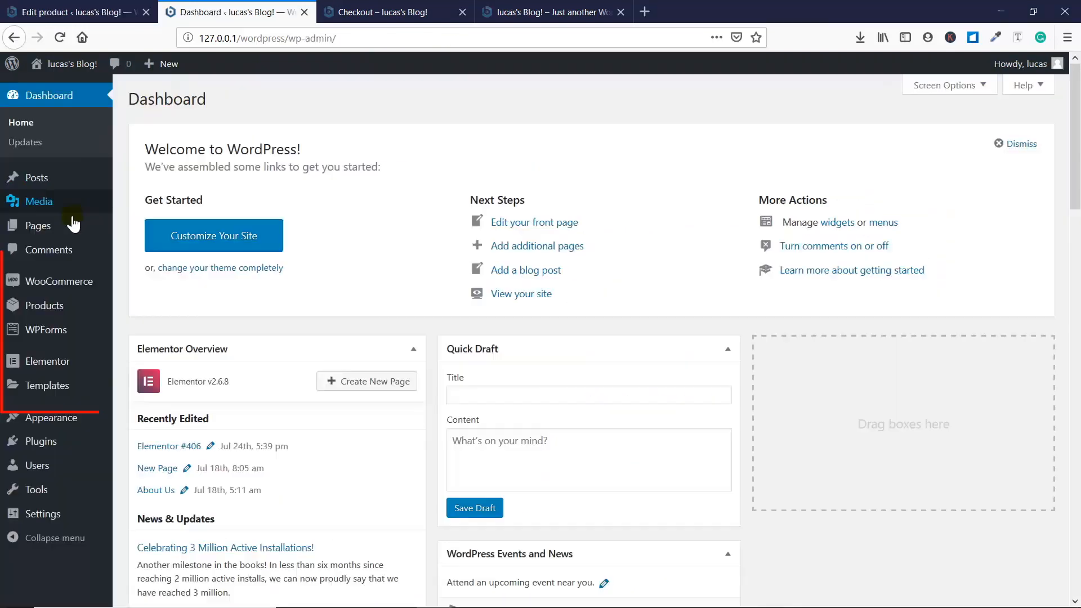
- Open the WooCommerce settings from the admin dashboard and review the General and Products settings
mouse_move(59, 284)
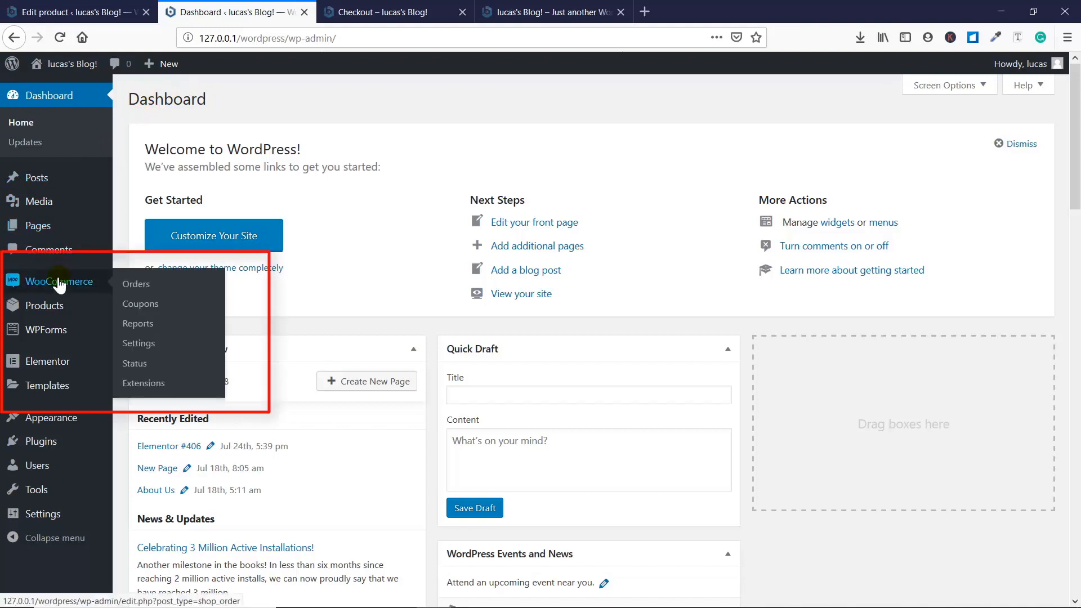
left_click(148, 344)
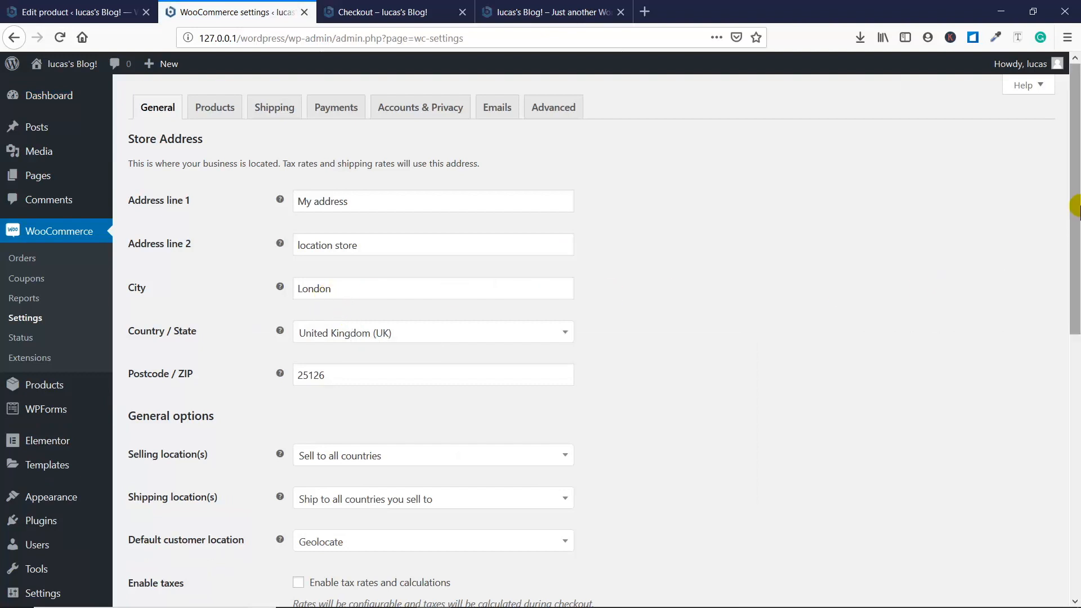
mouse_move(1075, 199)
left_mouse_down()
mouse_move(1075, 318)
mouse_move(1076, 199)
left_mouse_up()
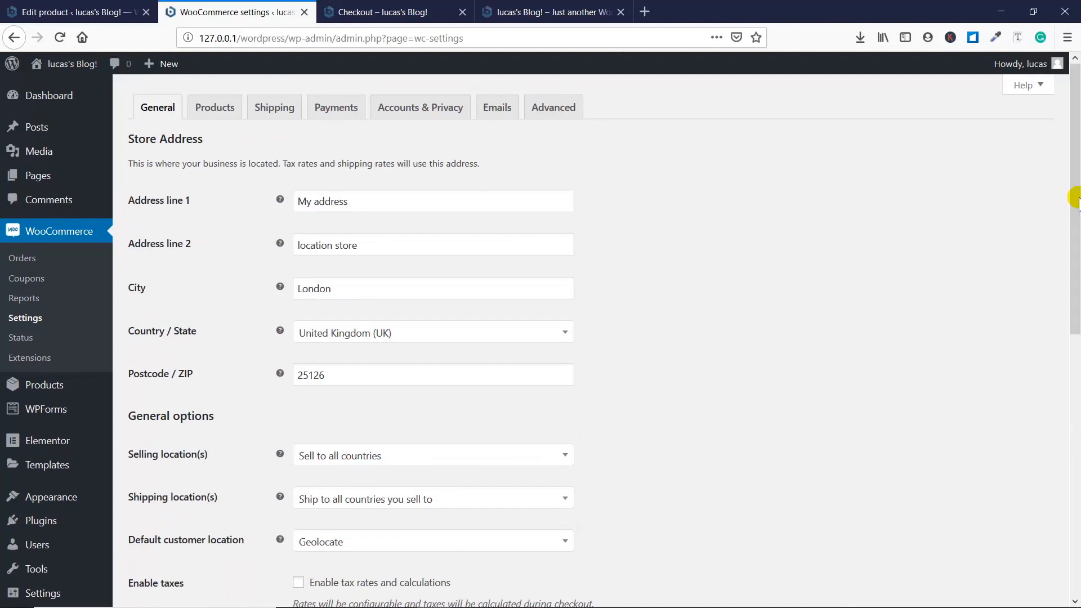
left_click(214, 108)
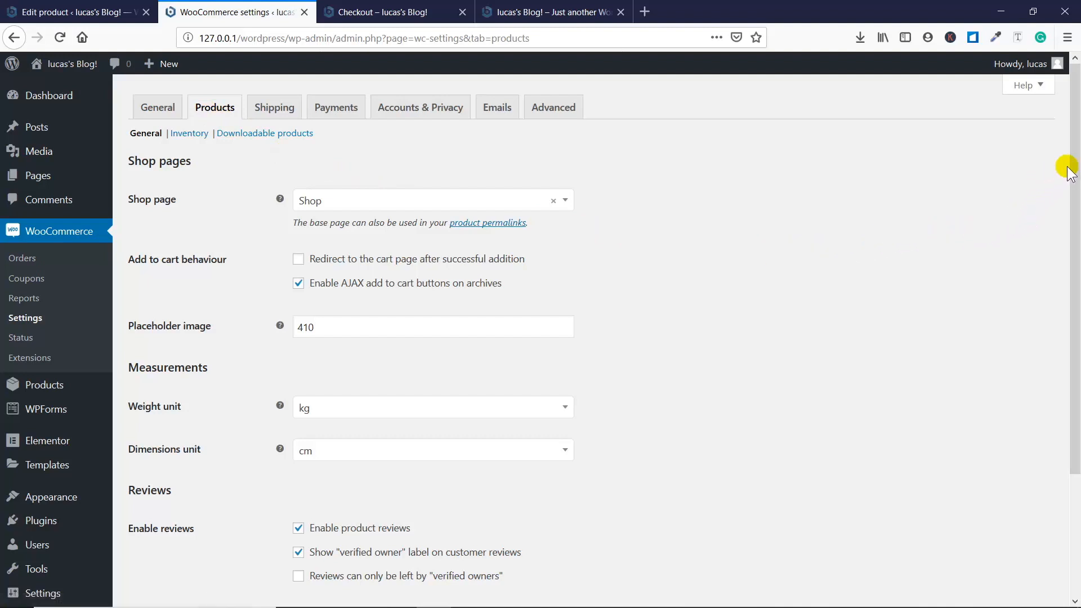
mouse_move(1076, 169)
left_mouse_down()
mouse_move(1075, 298)
mouse_move(1075, 152)
left_mouse_up()
- Review the Shipping settings, including the shipping zones section
left_click(271, 113)
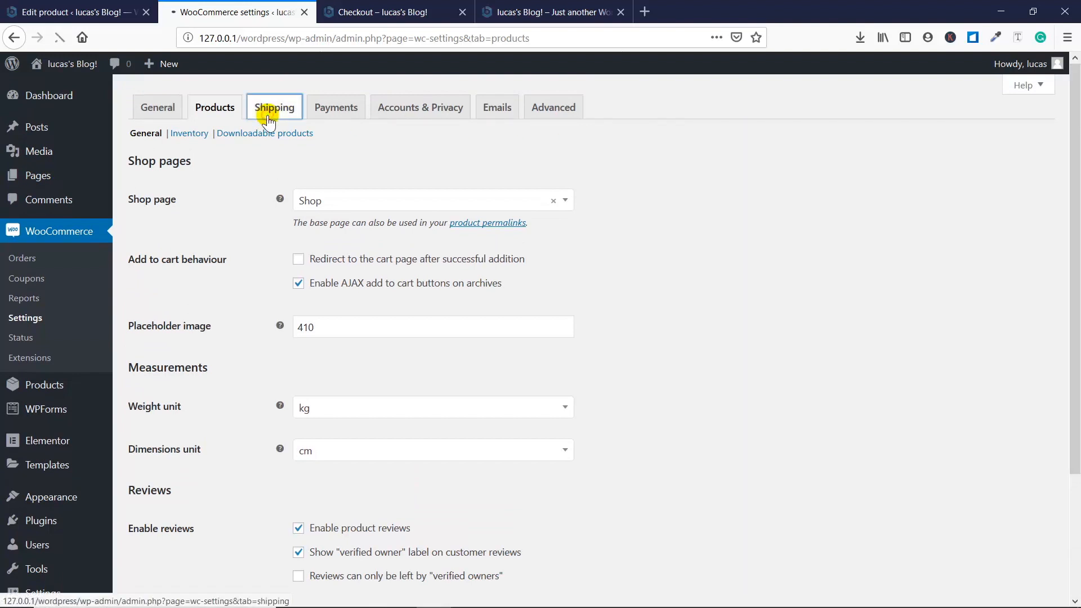
scroll(336, 283, "down", 3)
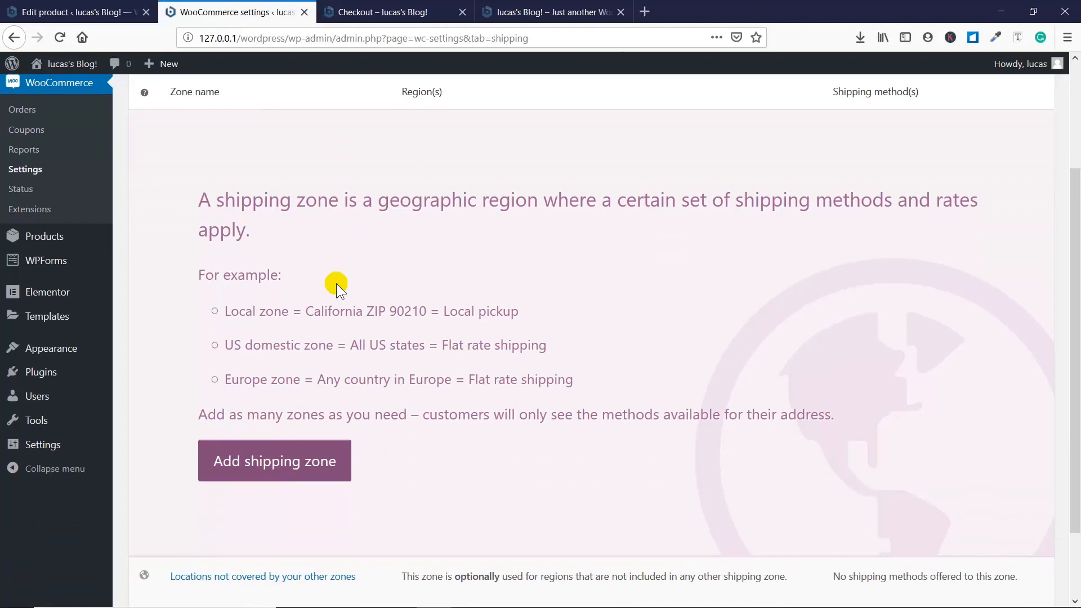
scroll(336, 282, "up", 3)
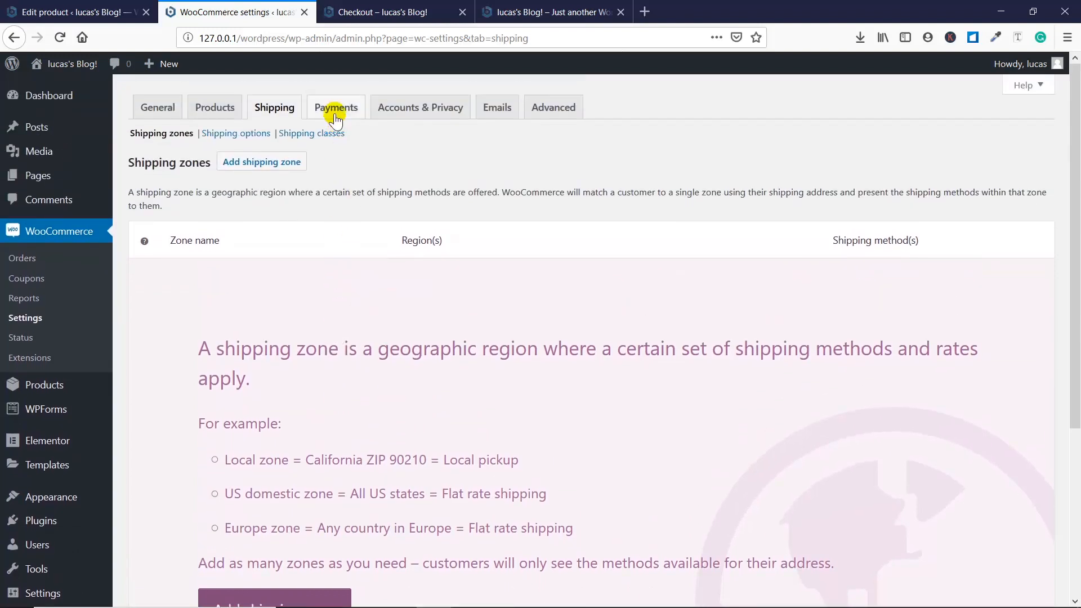
- Examine the list of available payment methods in the Payments settings
left_click(336, 115)
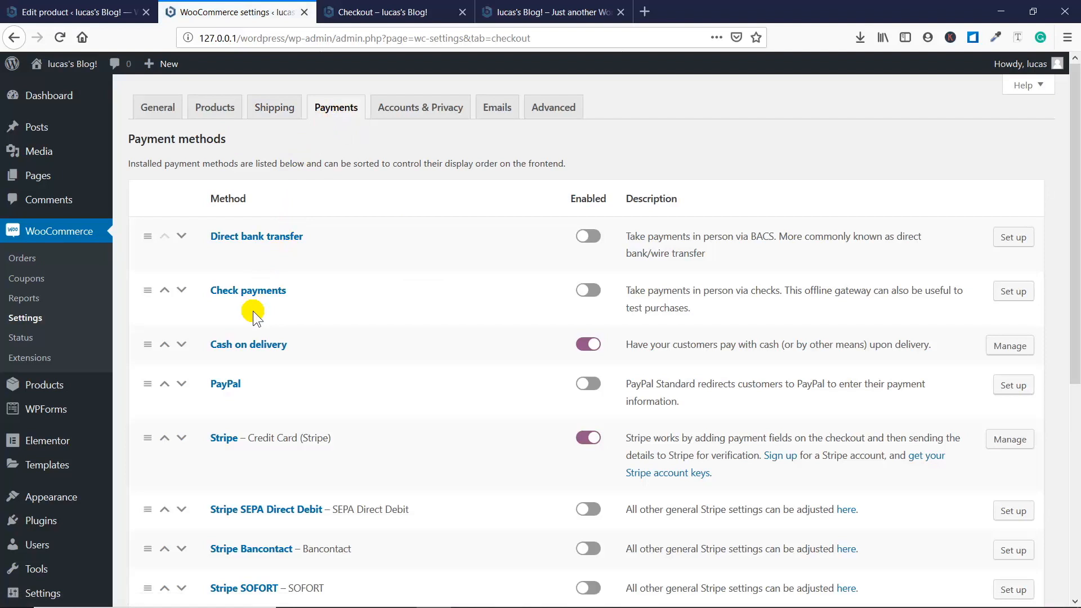
scroll(252, 311, "down", 1)
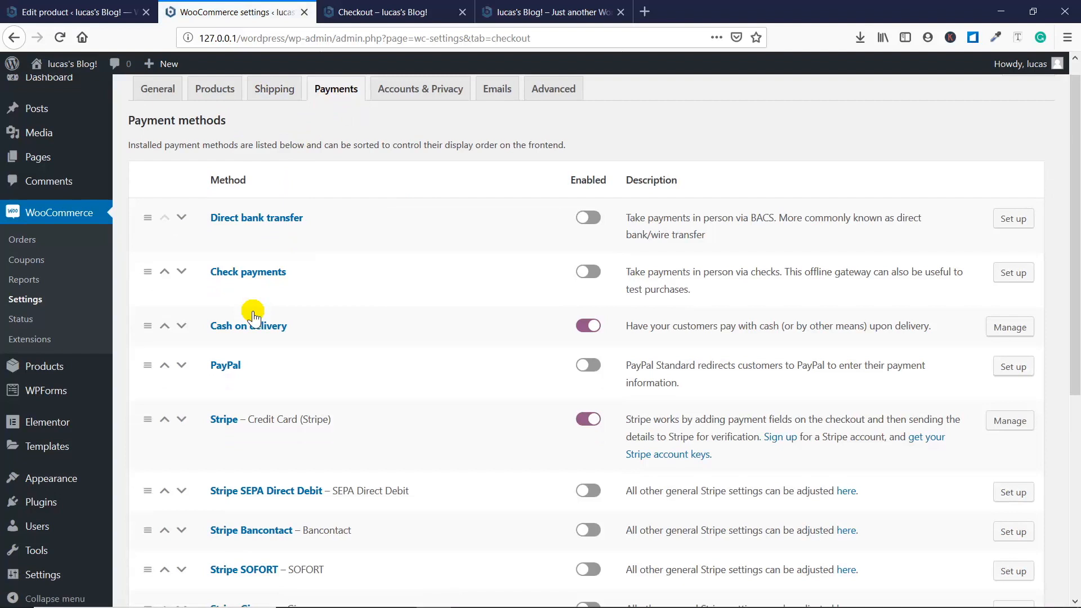
scroll(254, 317, "down", 1)
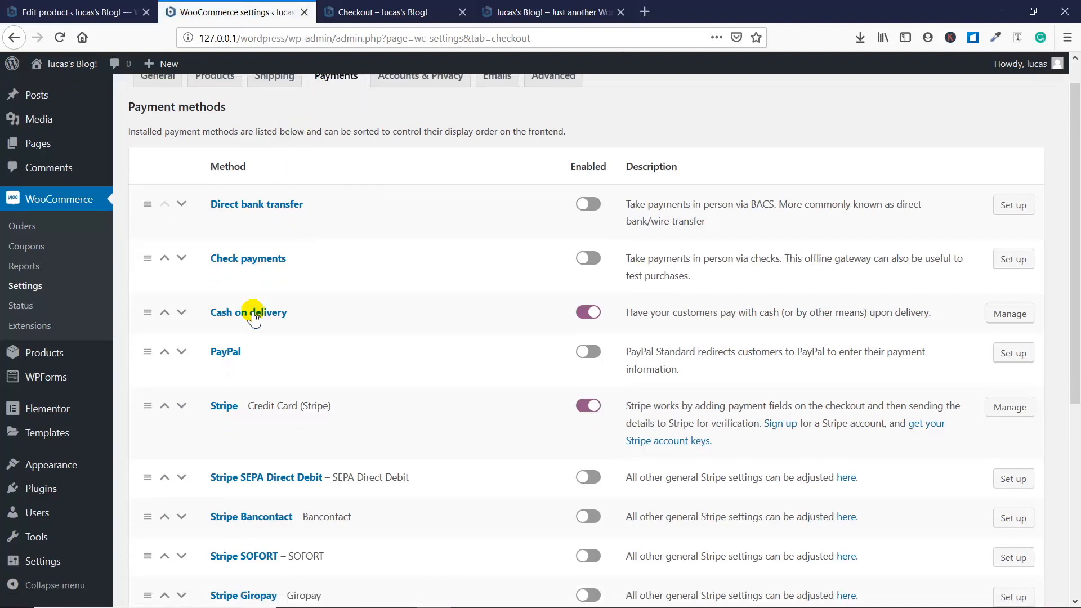
scroll(253, 316, "down", 1)
scroll(252, 311, "down", 1)
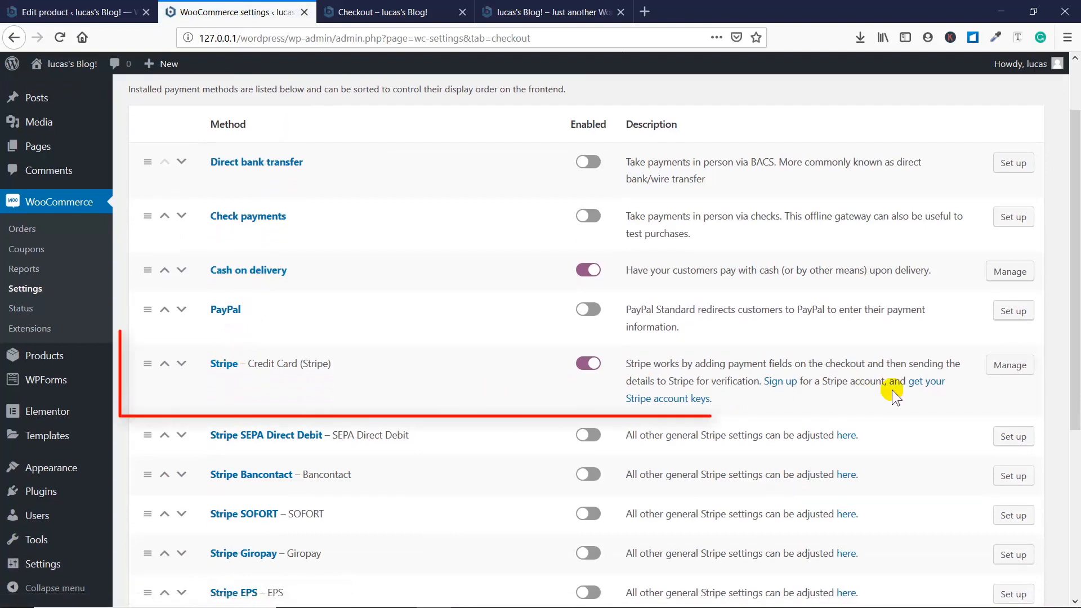
- Open the Stripe payment method's settings and examine its test key, webhook secret and payment request button options
left_click(1006, 375)
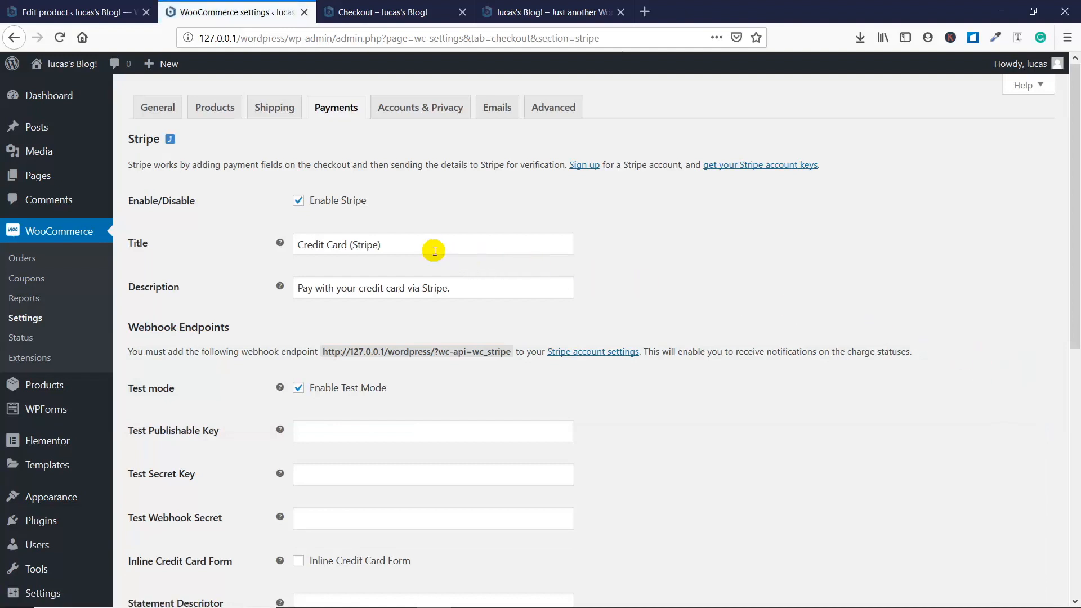
scroll(434, 251, "down", 2)
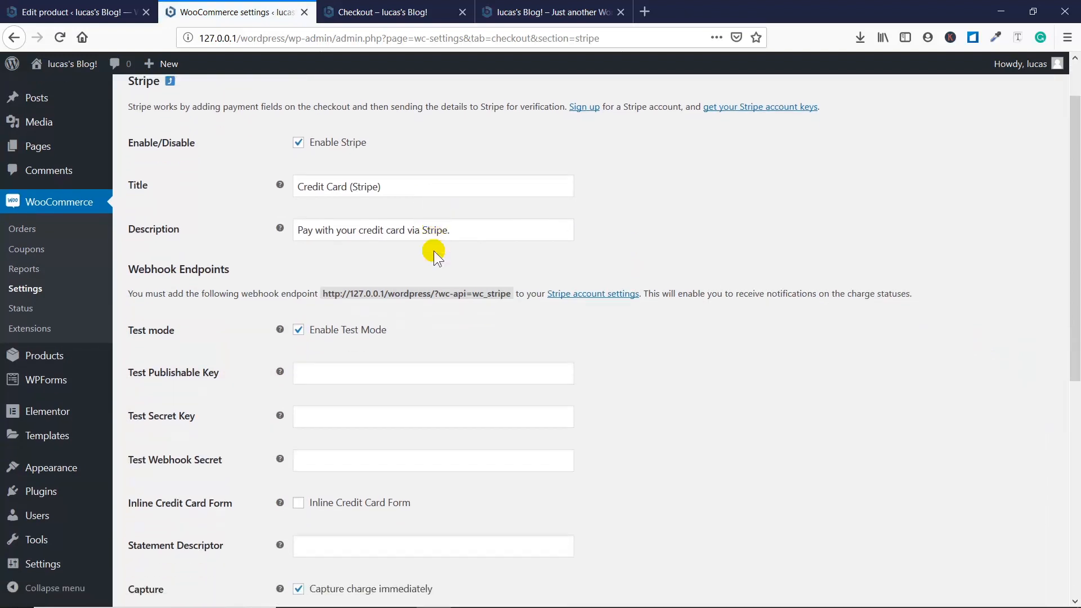
scroll(433, 251, "down", 2)
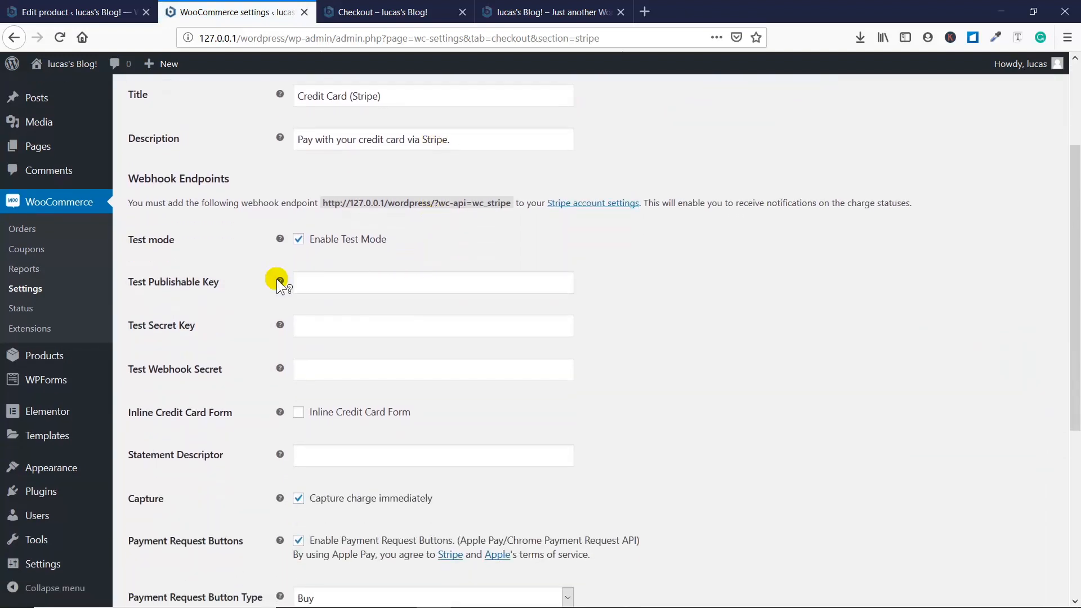
left_click(322, 281)
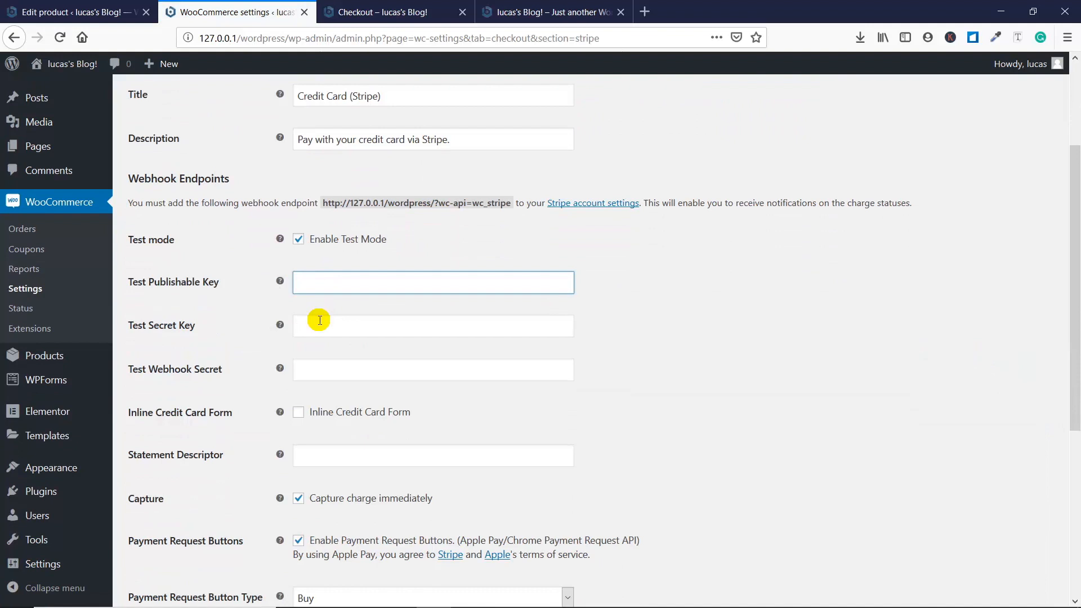
left_click(319, 320)
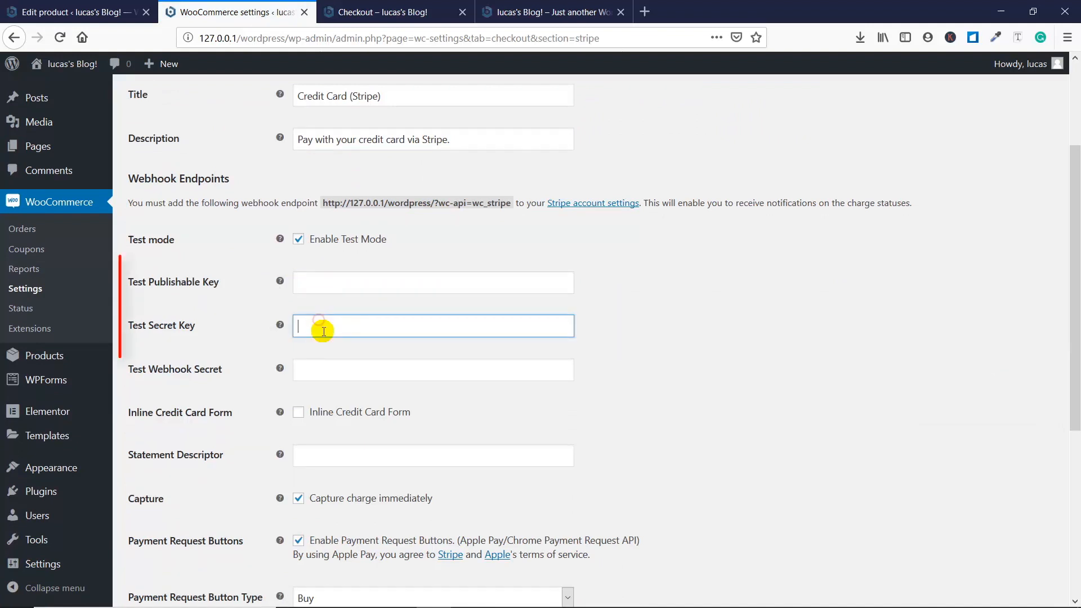
left_click(363, 370)
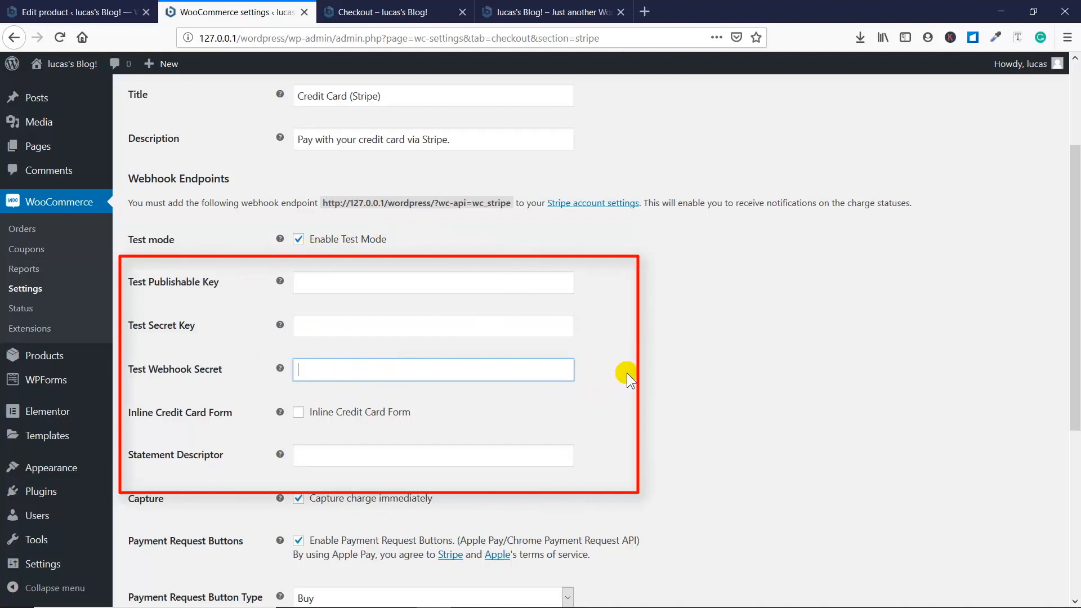
scroll(627, 372, "down", 5)
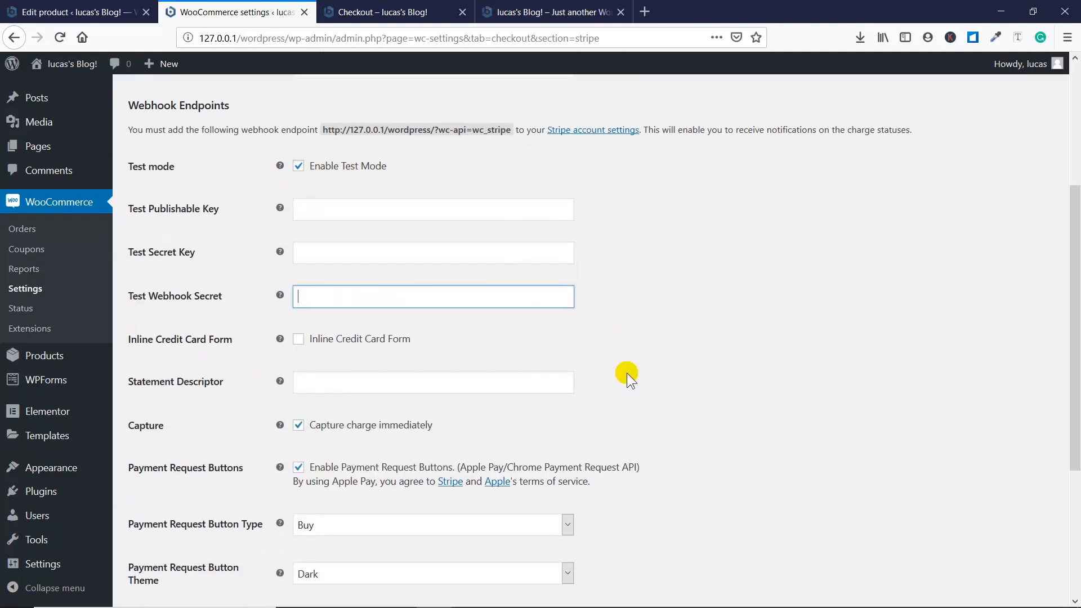
scroll(627, 372, "up", 10)
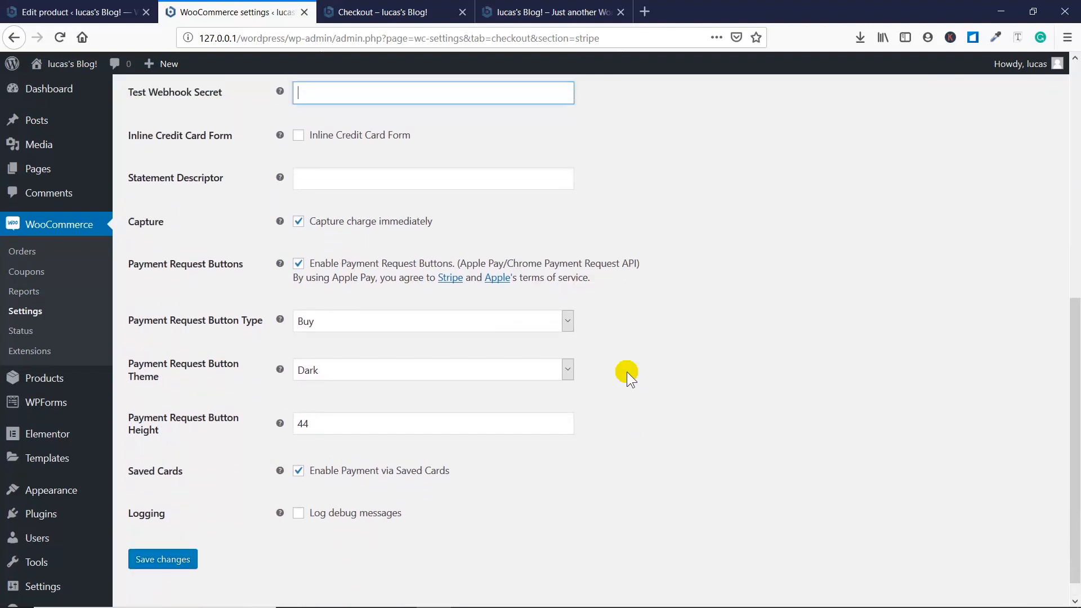
- Review the Accounts & Privacy settings, from guest checkout and account creation to privacy policy and personal data retention
left_click(406, 115)
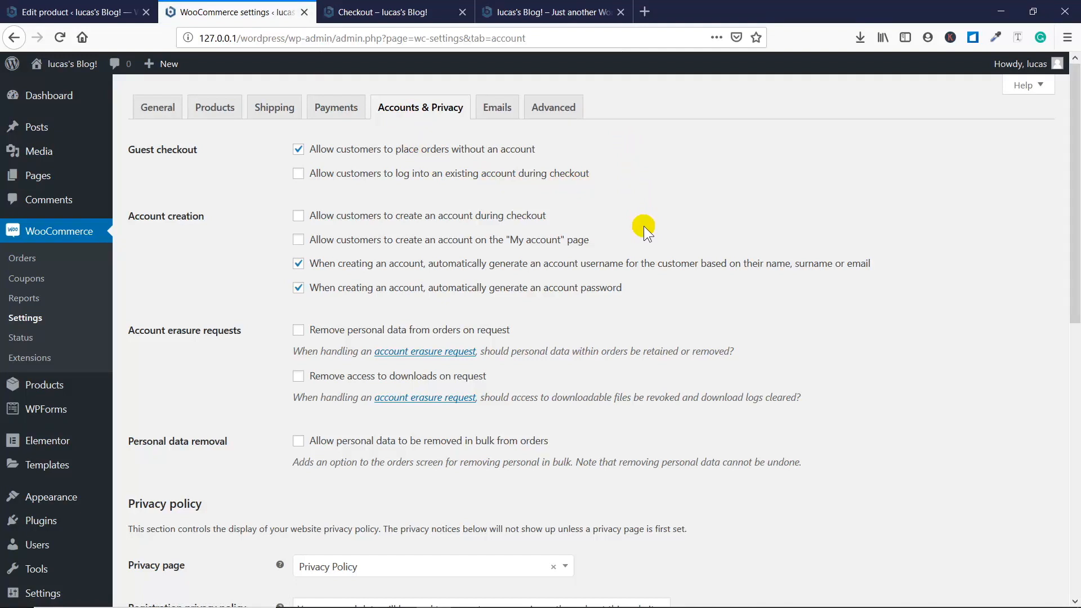
scroll(643, 226, "down", 5)
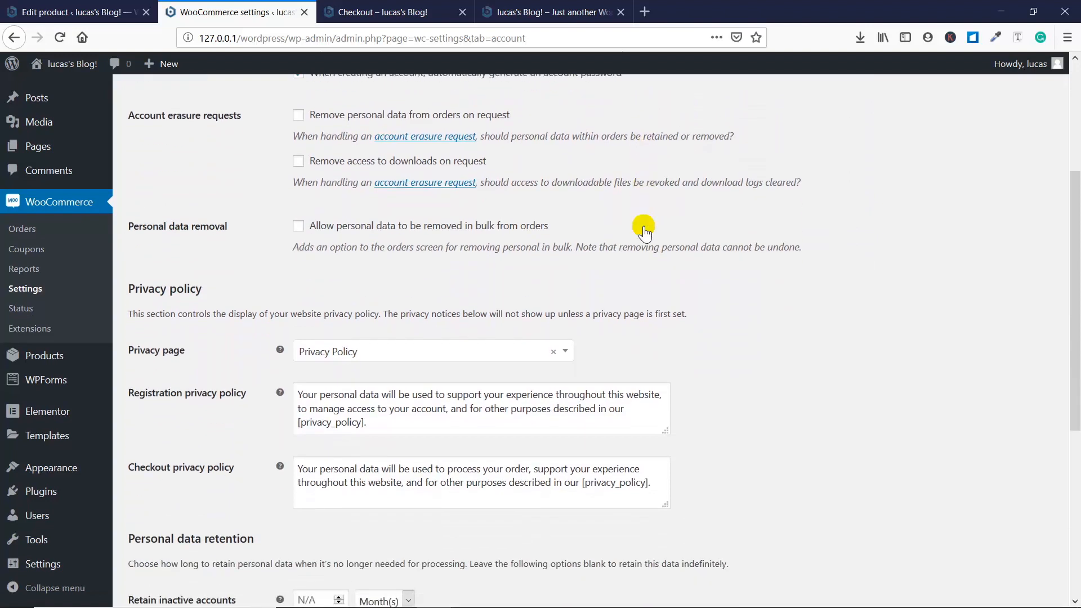
scroll(645, 225, "down", 1)
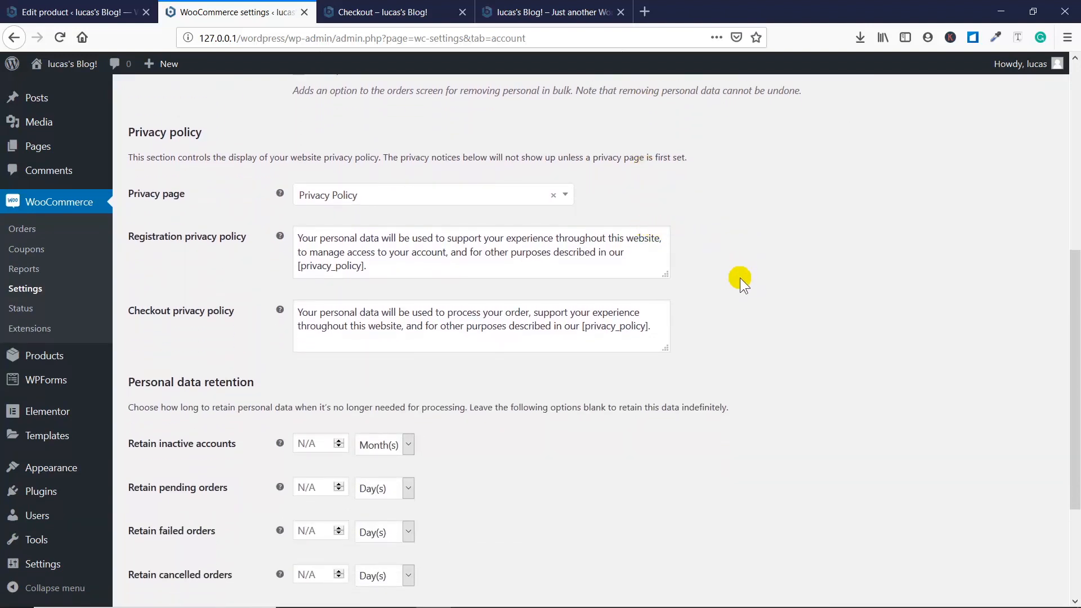
scroll(740, 282, "down", 2)
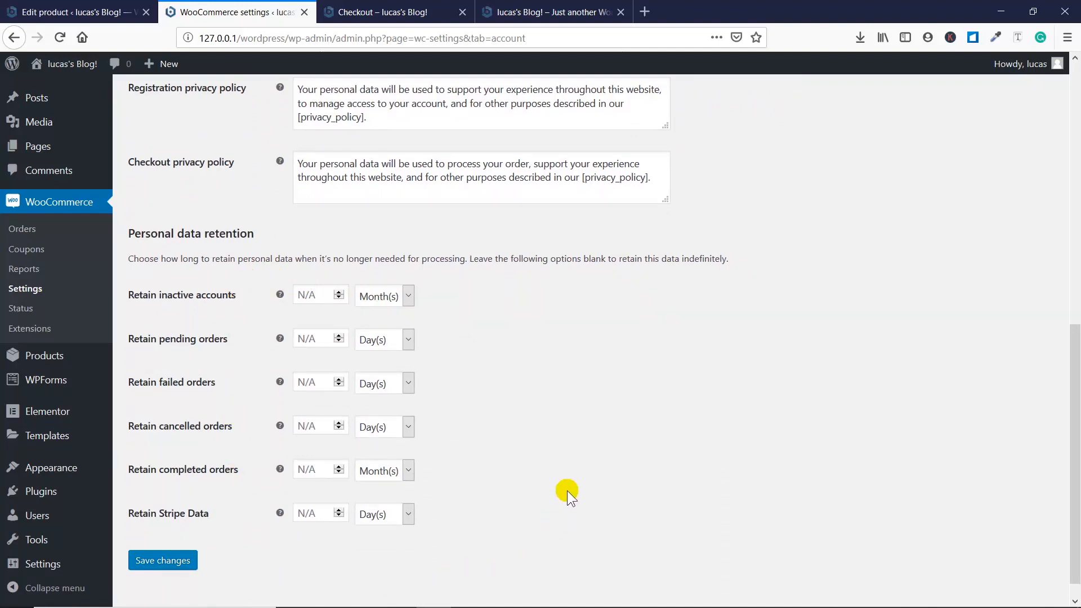
scroll(566, 491, "up", 7)
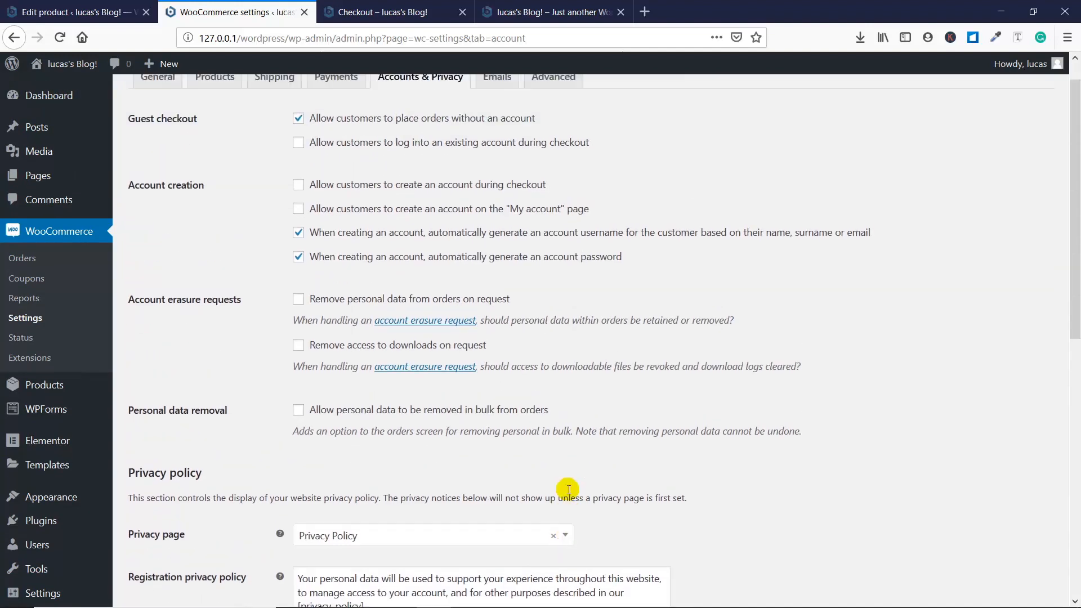
- Review the Emails settings and the list of email notifications, open the New order notification's settings, and return to the list
left_click(493, 110)
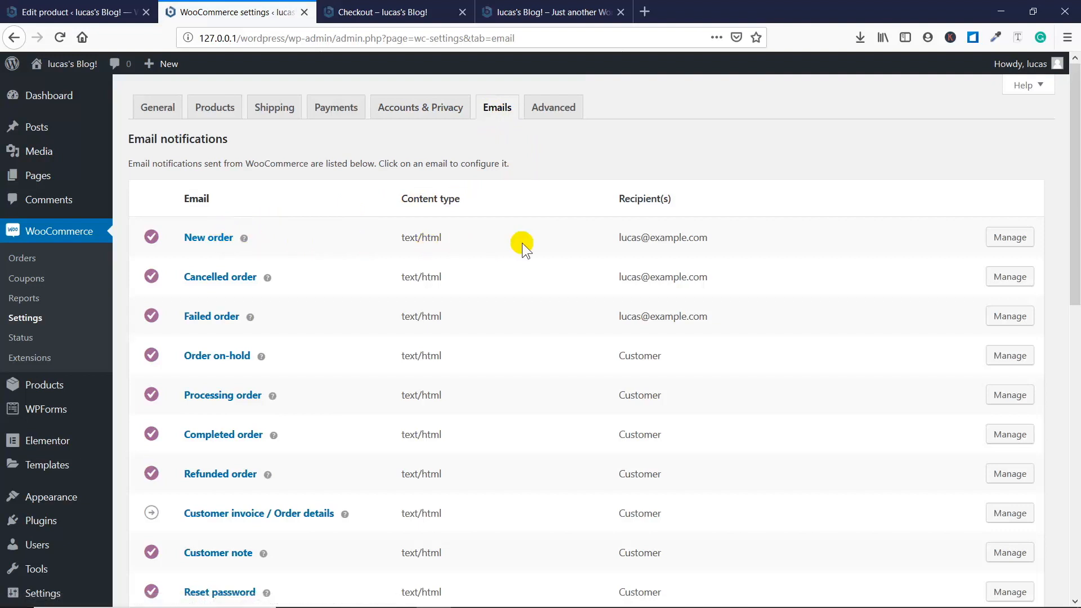
scroll(522, 242, "down", 2)
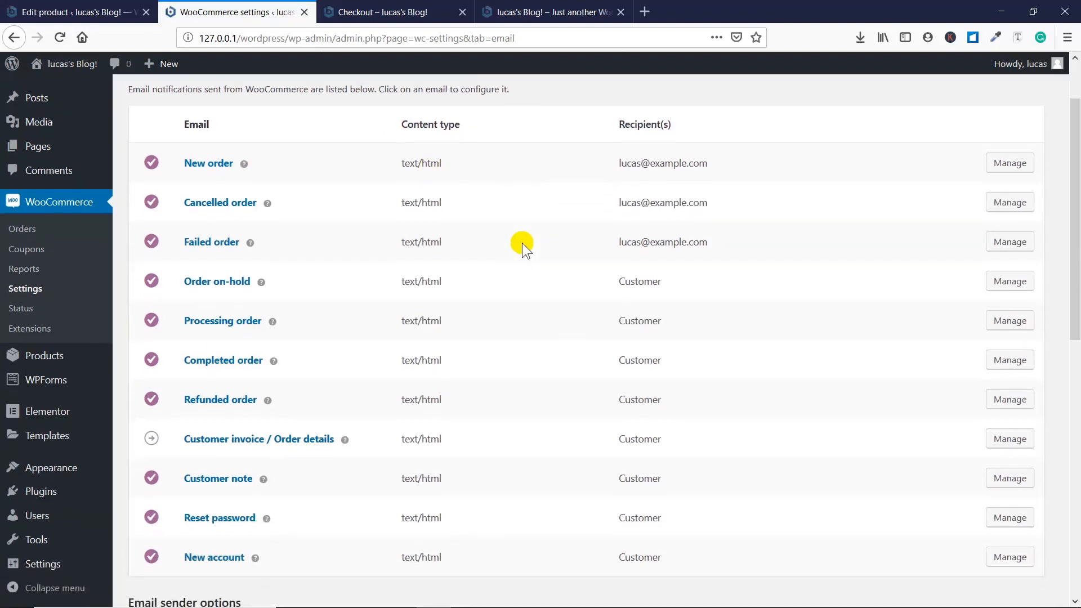
scroll(522, 242, "down", 2)
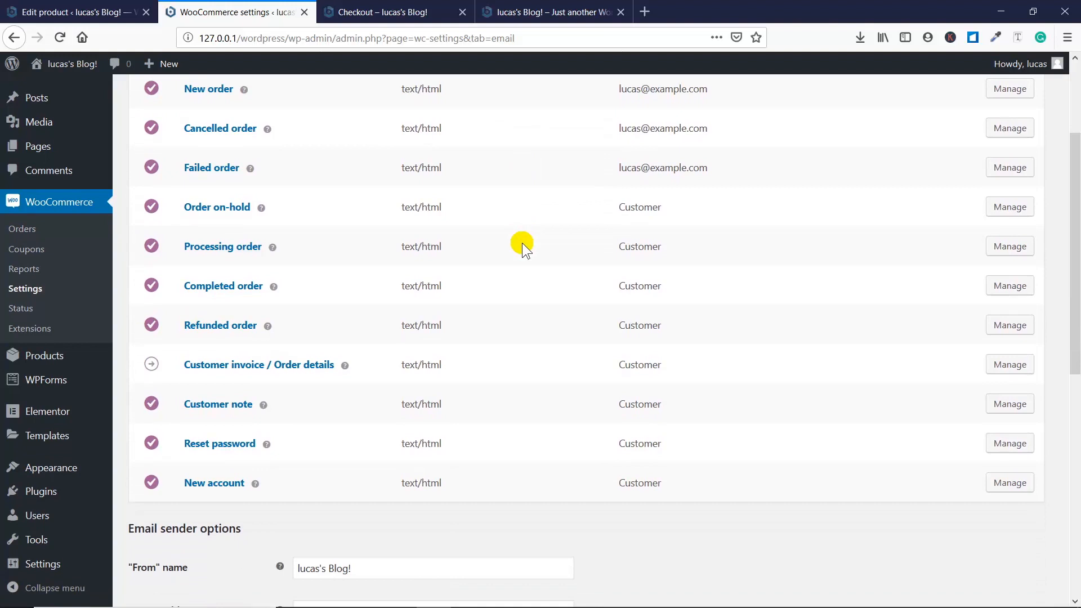
scroll(522, 242, "up", 2)
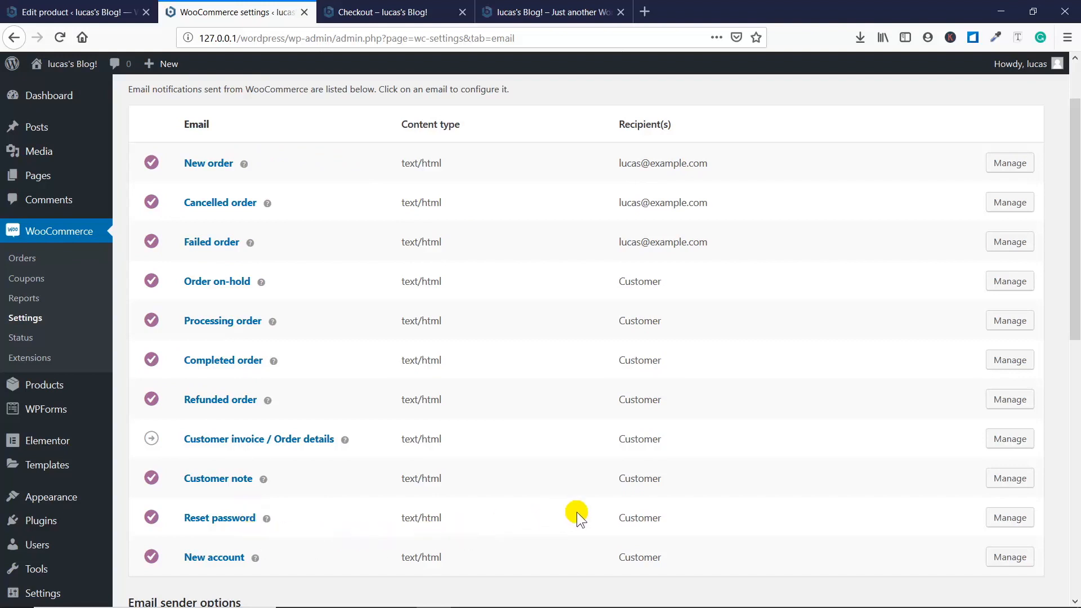
scroll(576, 512, "up", 2)
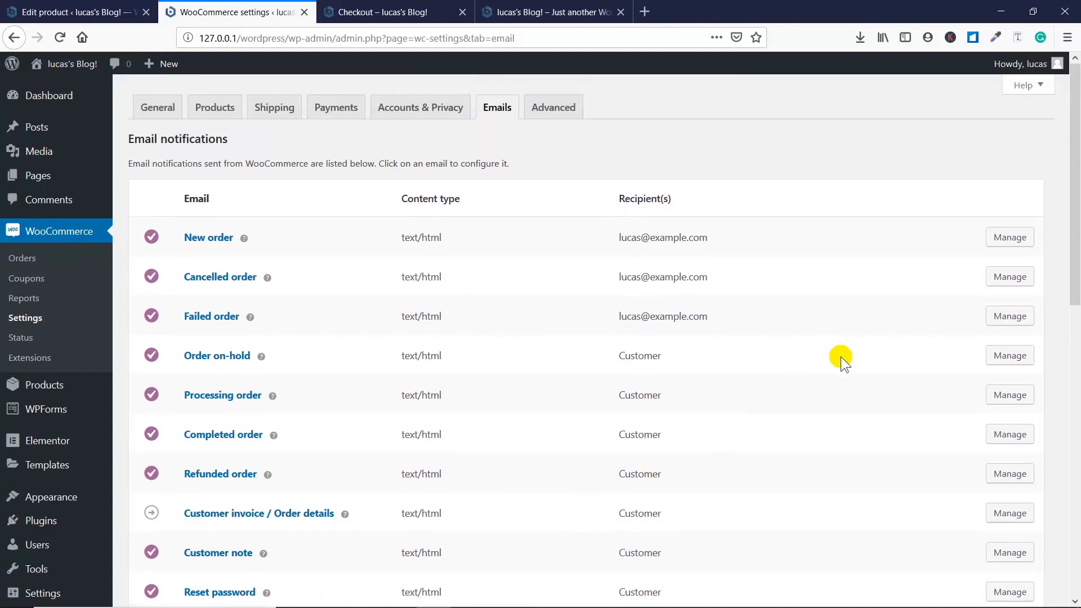
left_click(1010, 244)
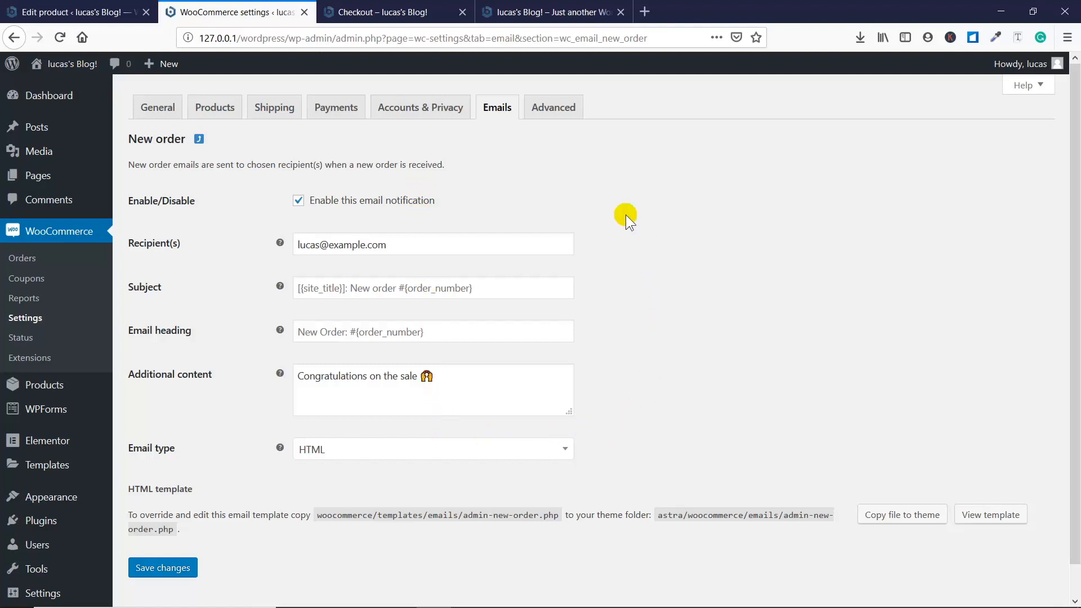
left_click(201, 140)
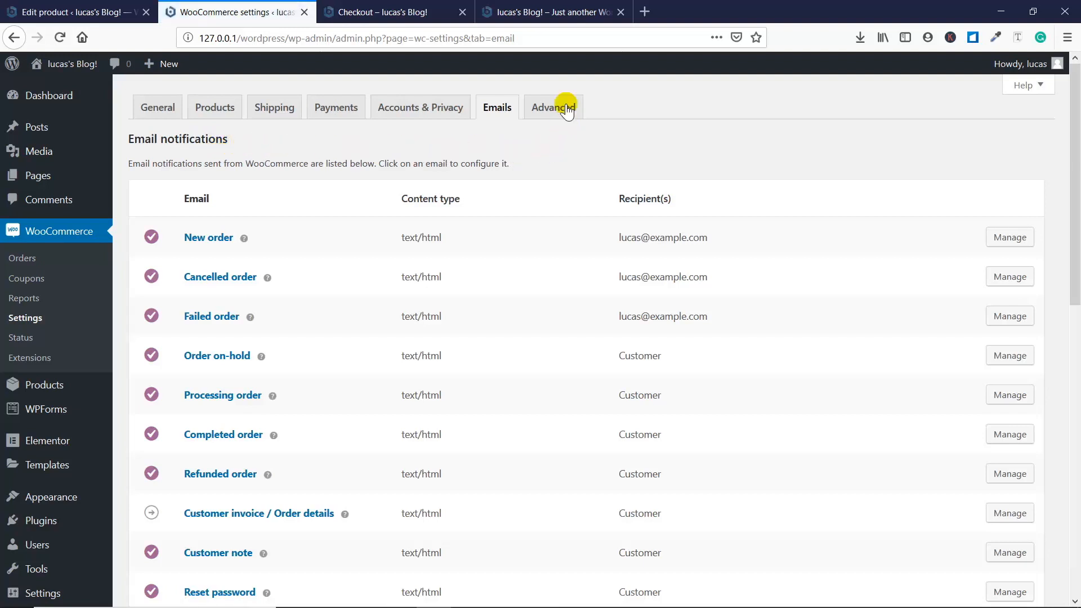
- Review the Advanced settings, including page setup, the page choices for terms and conditions, and the checkout and account endpoints
left_click(565, 108)
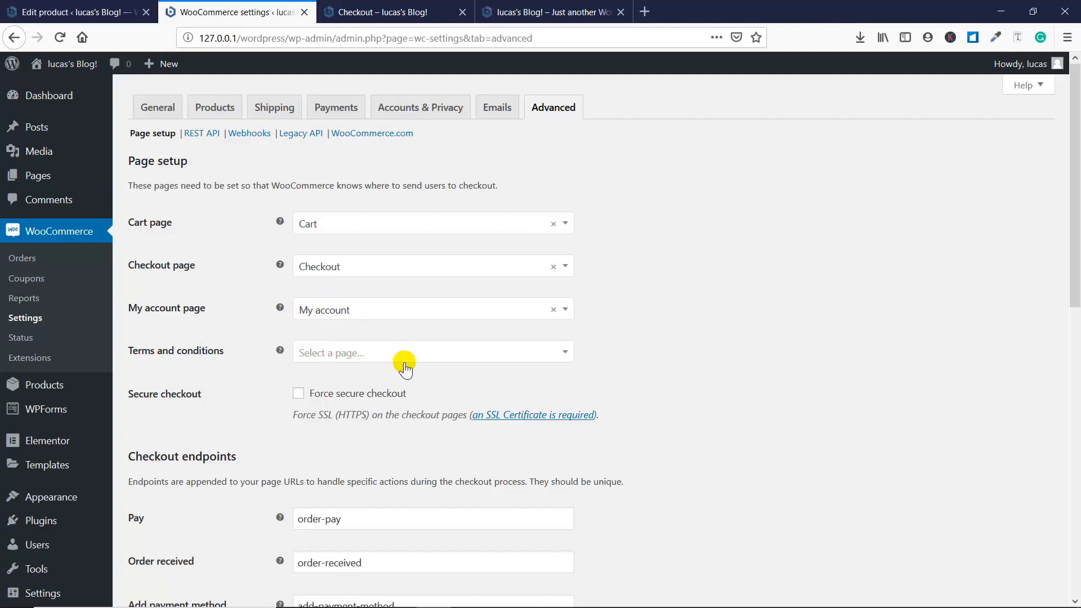
left_click(434, 361)
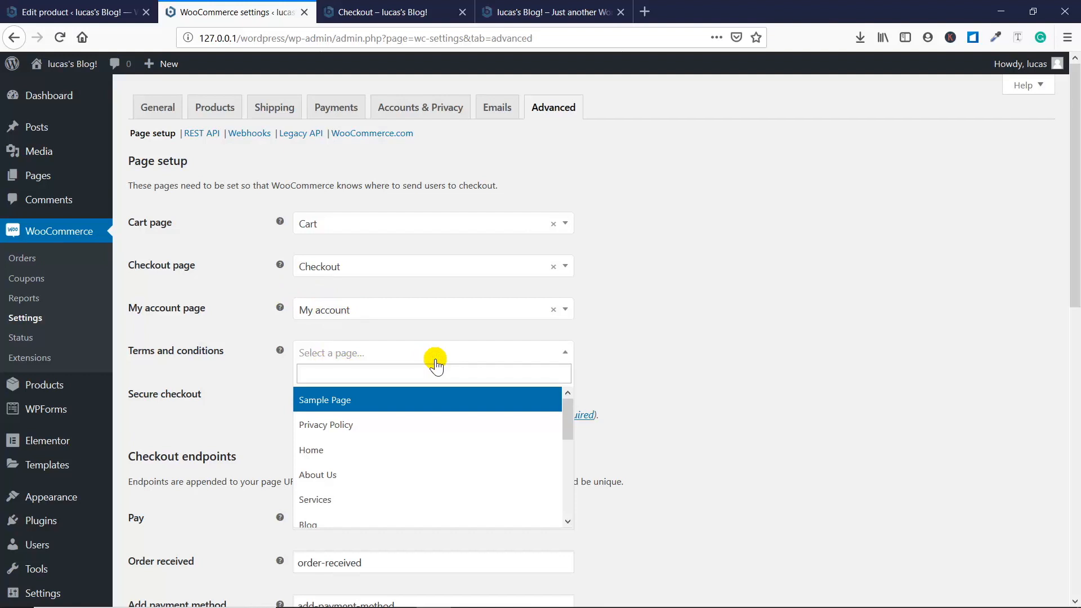
left_click(434, 359)
scroll(587, 332, "down", 4)
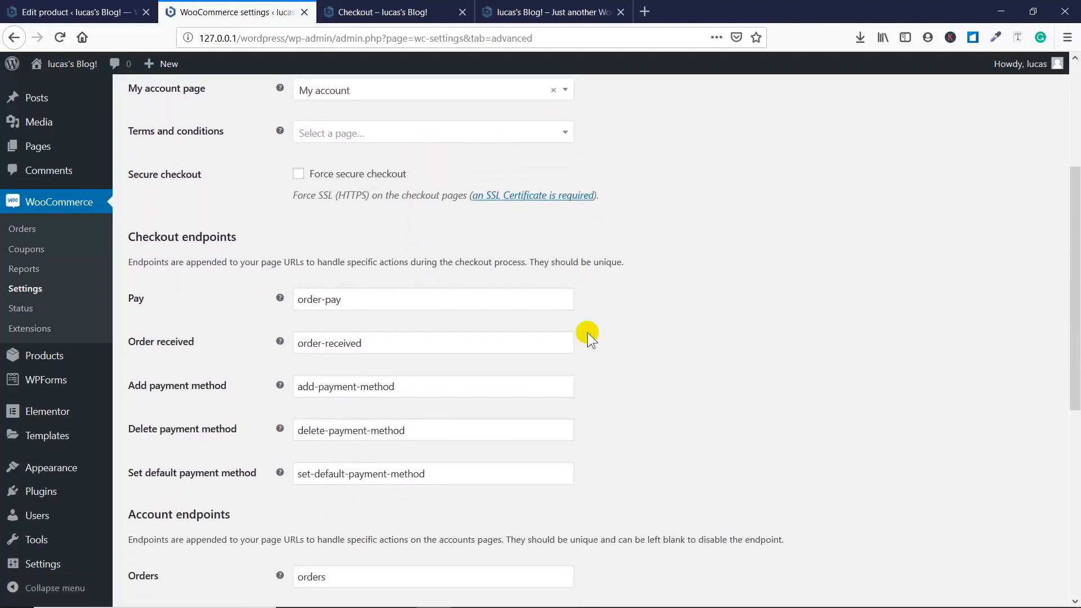
scroll(587, 332, "down", 1)
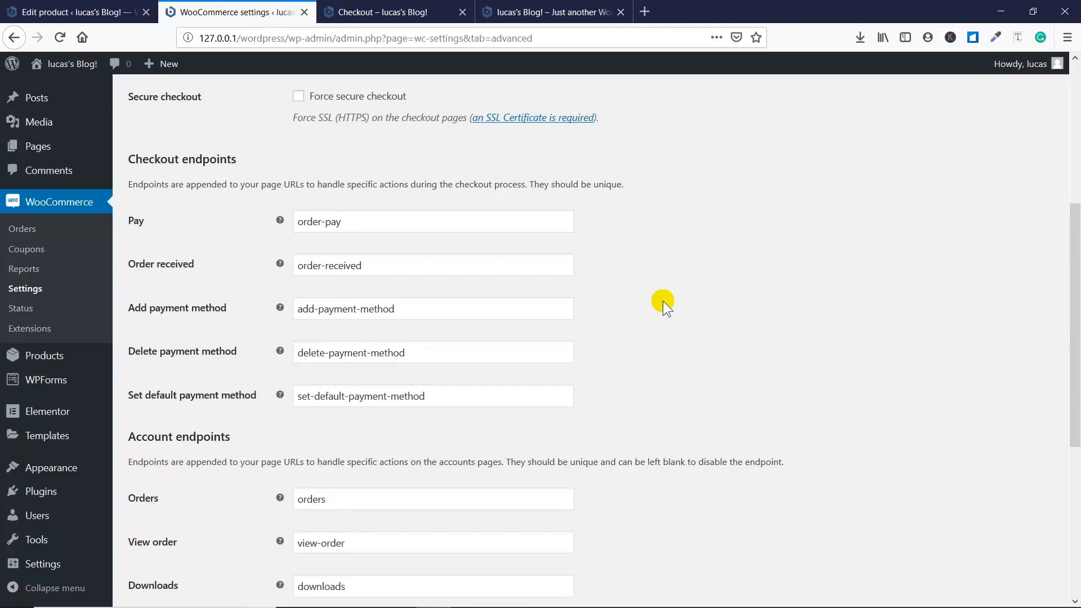
scroll(664, 300, "down", 4)
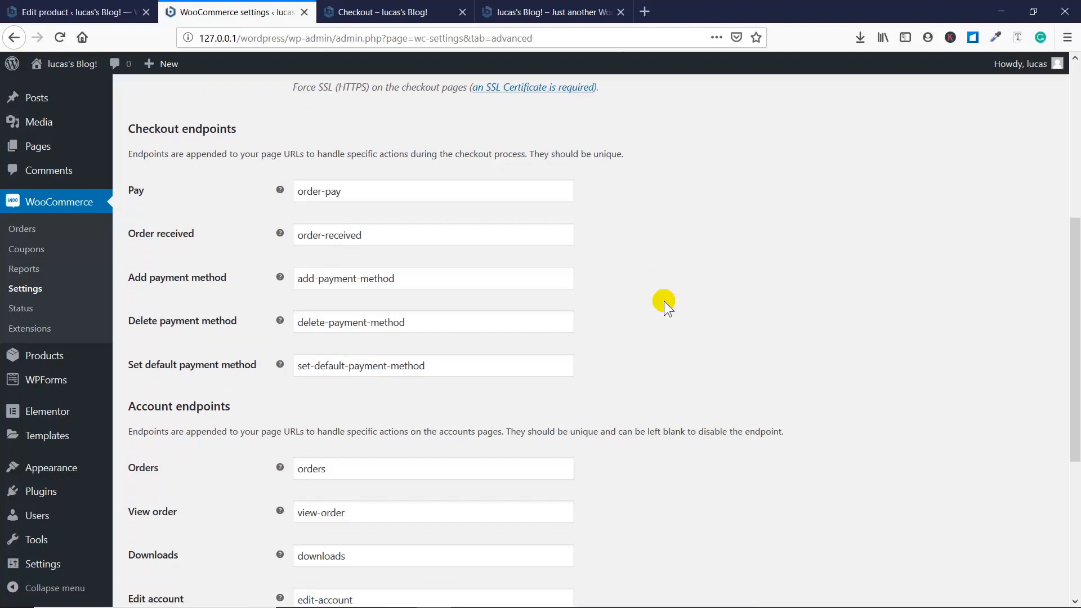
scroll(663, 300, "down", 1)
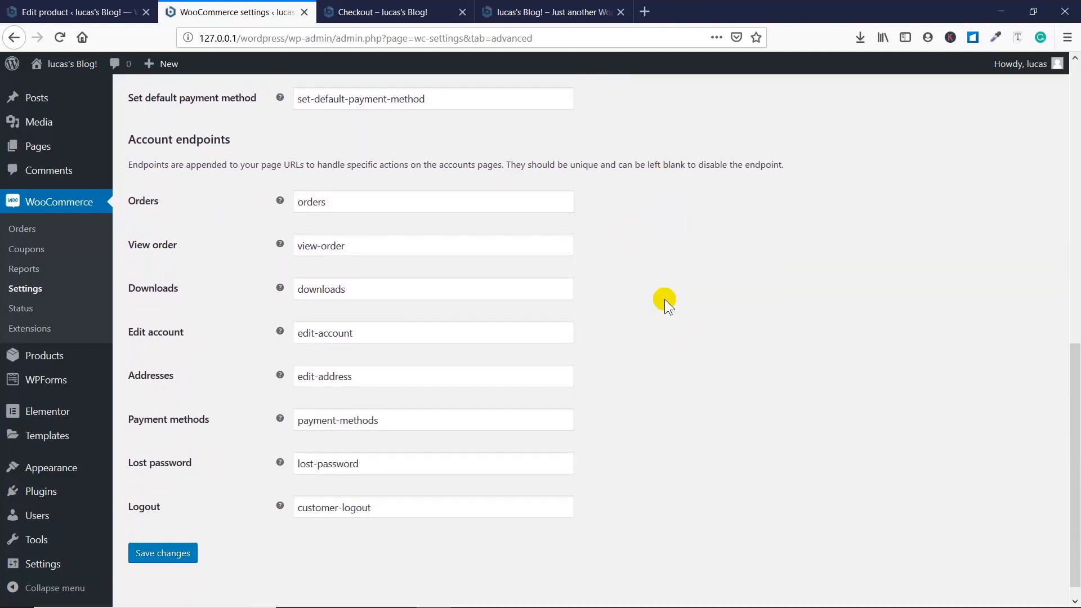
scroll(664, 298, "up", 9)
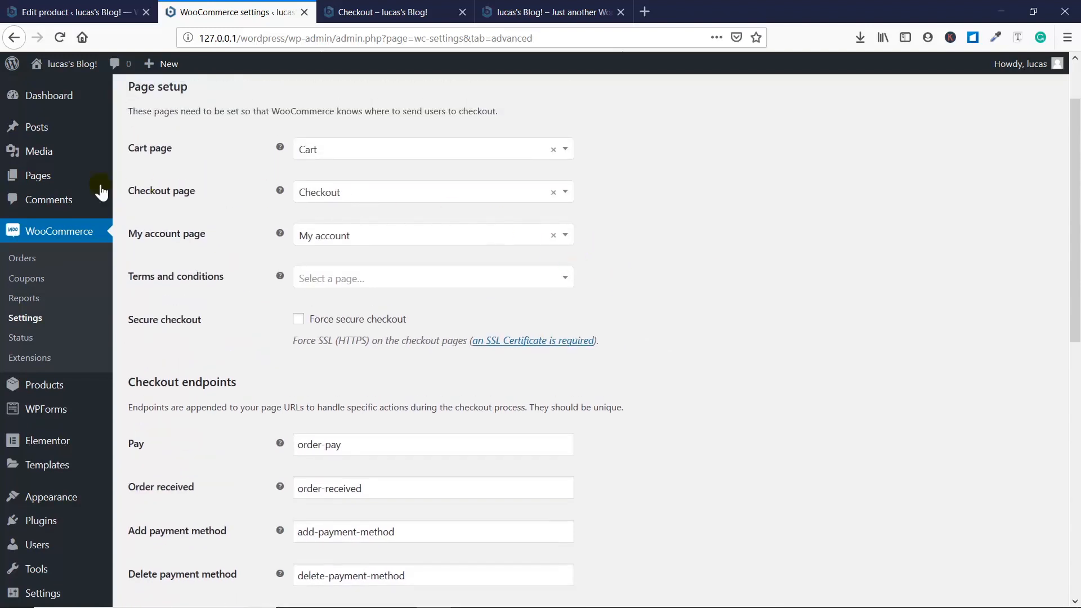
- Find the Shop page in the list of all site pages and view it on the site
mouse_move(65, 179)
left_click(146, 179)
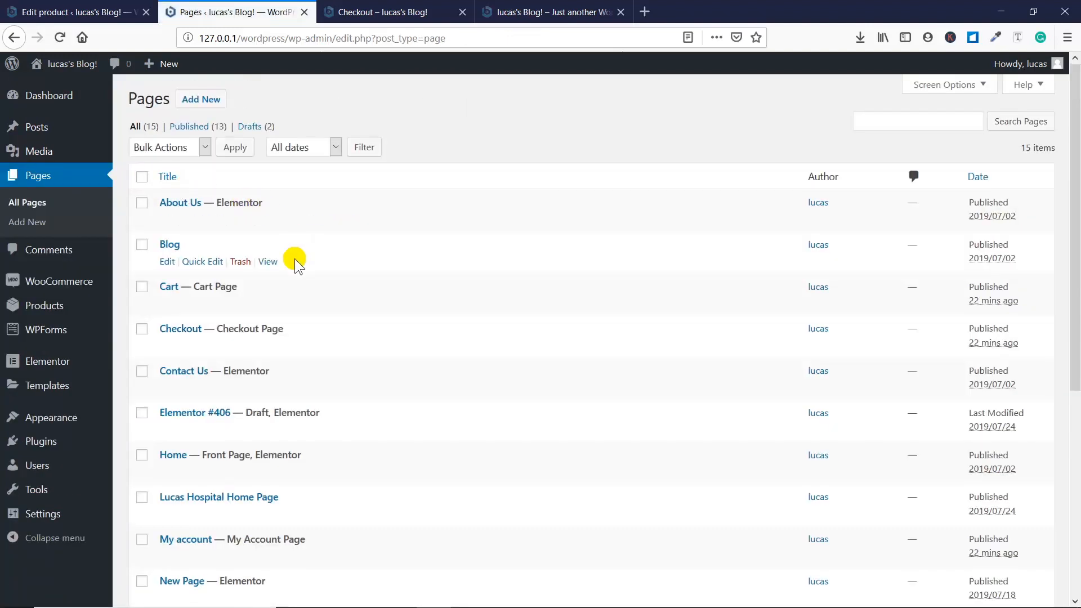
scroll(295, 258, "down", 3)
scroll(346, 273, "down", 4)
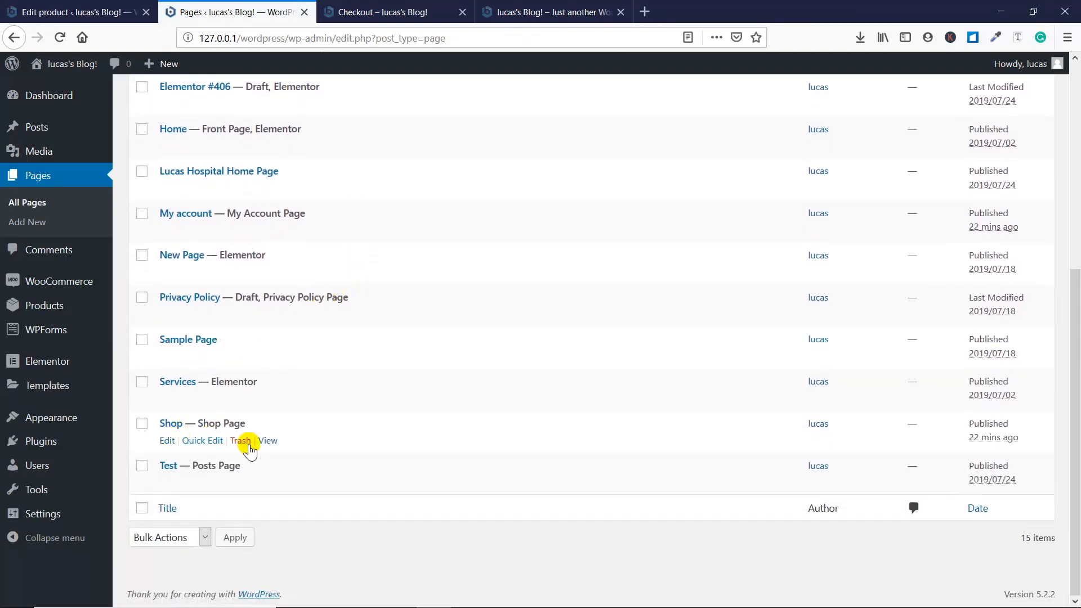
left_click(268, 441)
- Examine the Shop page's product listing and its sorting control
scroll(374, 238, "down", 3)
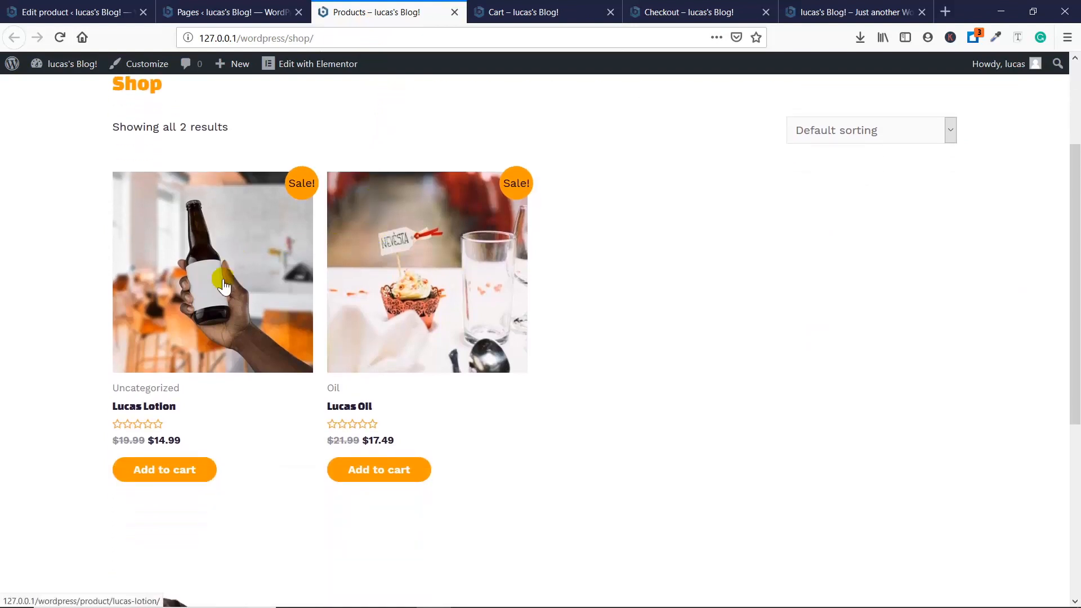
scroll(394, 247, "down", 4)
scroll(425, 254, "up", 3)
scroll(426, 255, "up", 3)
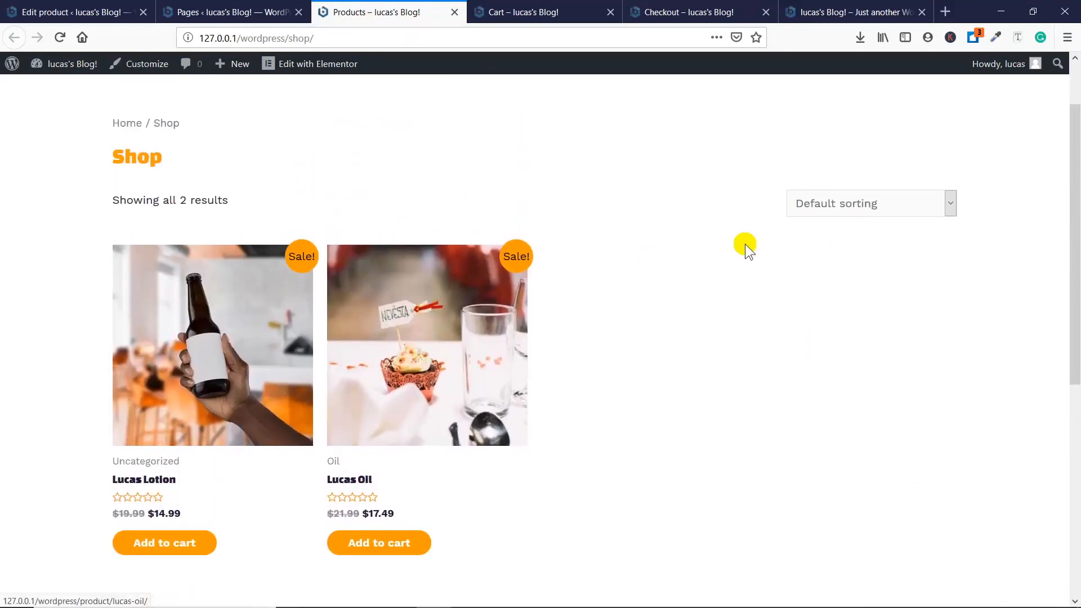
left_click(820, 205)
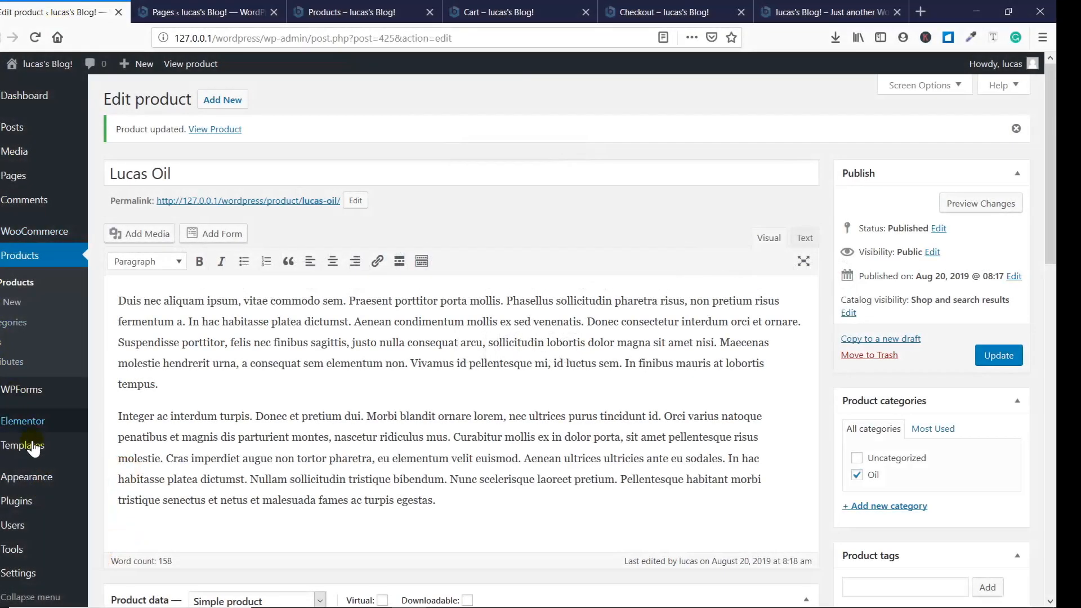
- Add the Cart and Shop pages to the end of Main Menu with Shop ahead of Cart, and save the menu
scroll(29, 523, "down", 2)
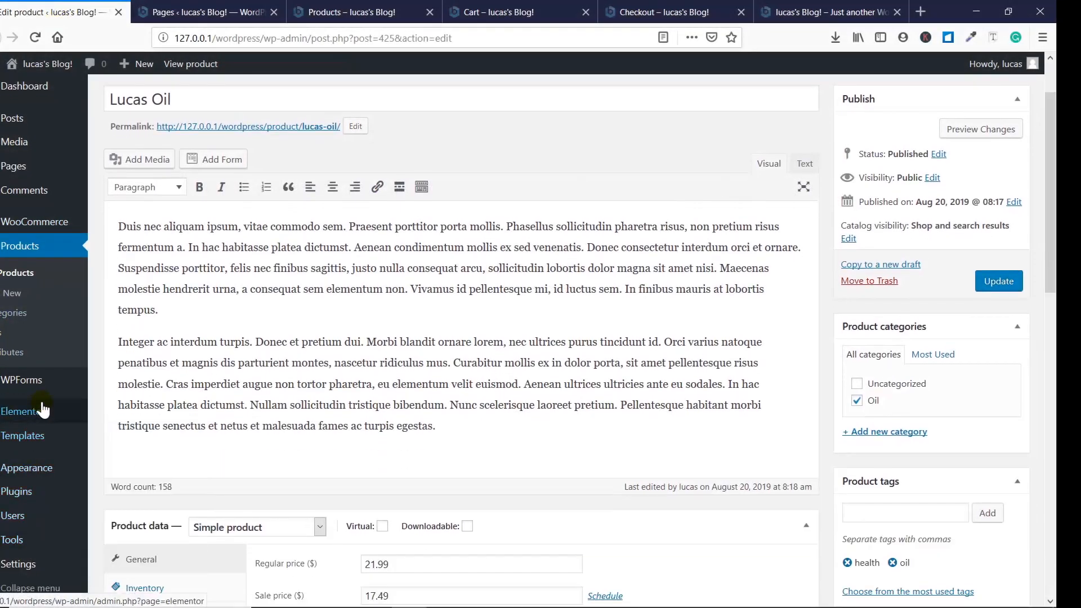
mouse_move(34, 467)
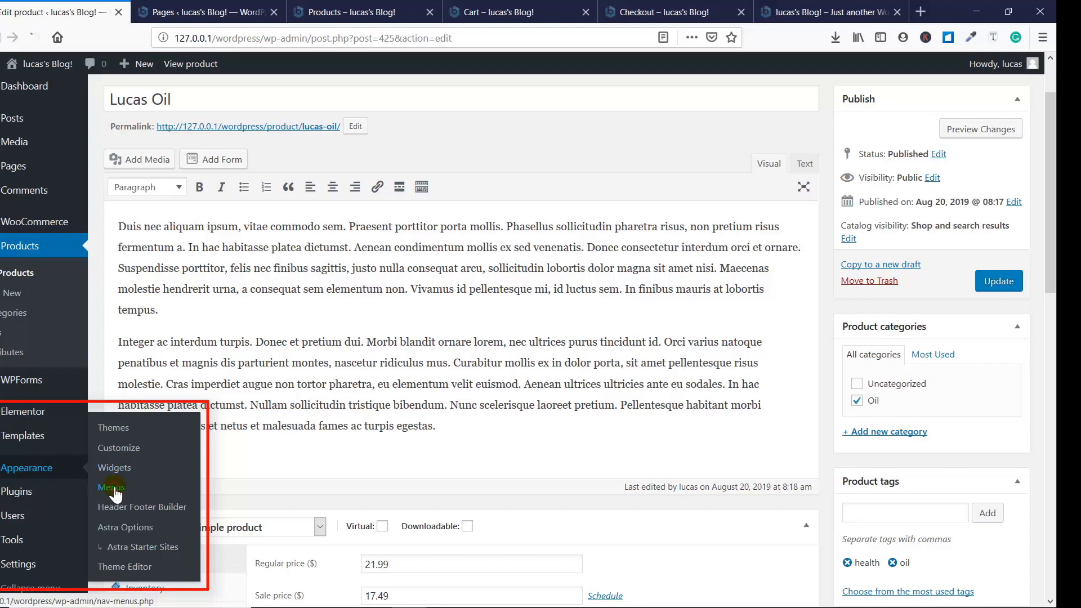
left_click(113, 489)
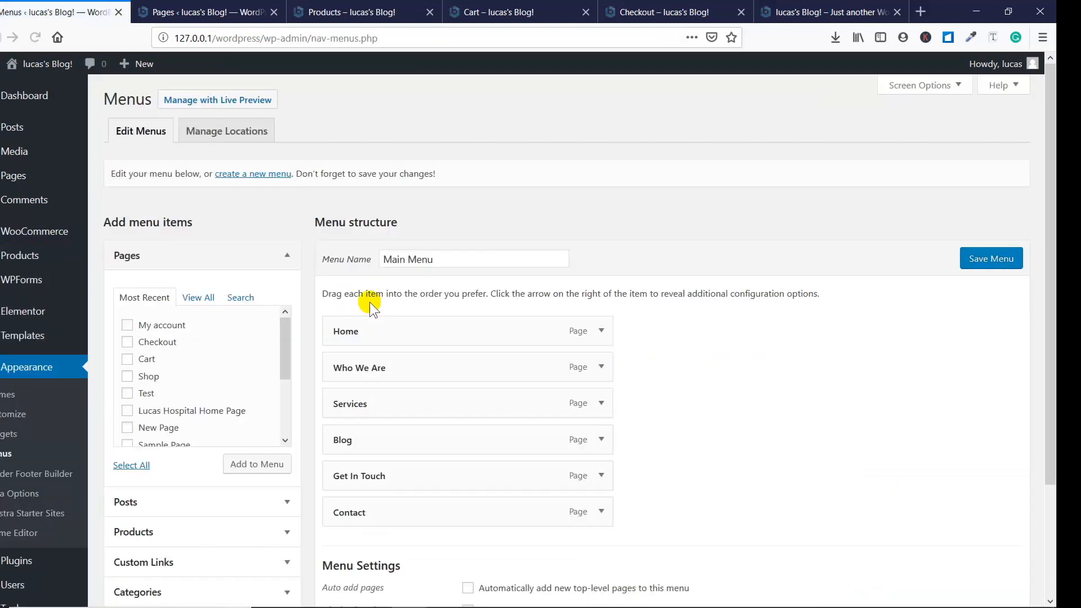
scroll(369, 301, "down", 3)
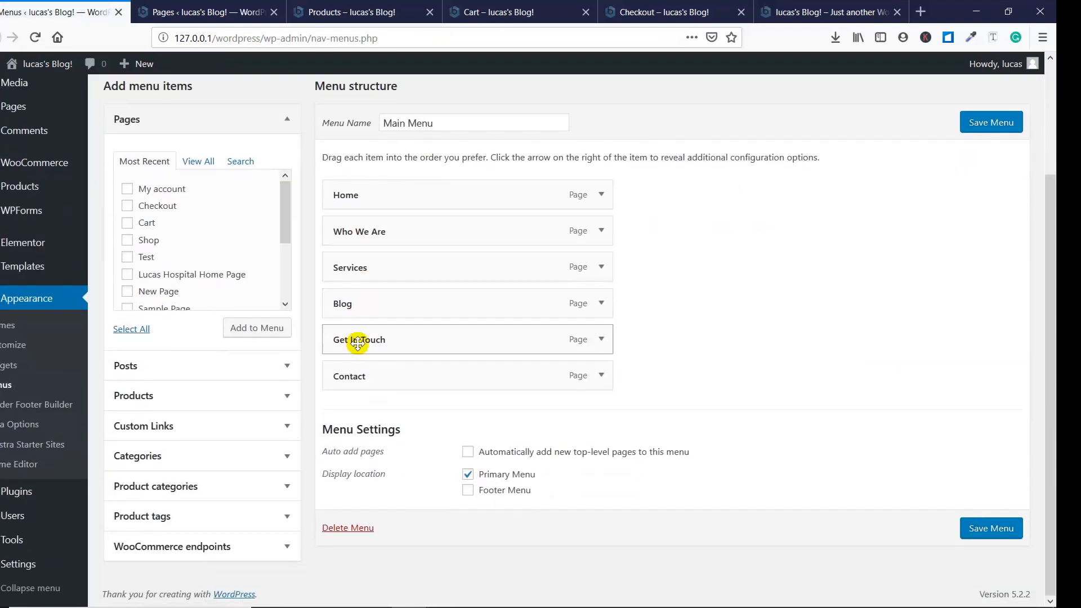
left_click(145, 225)
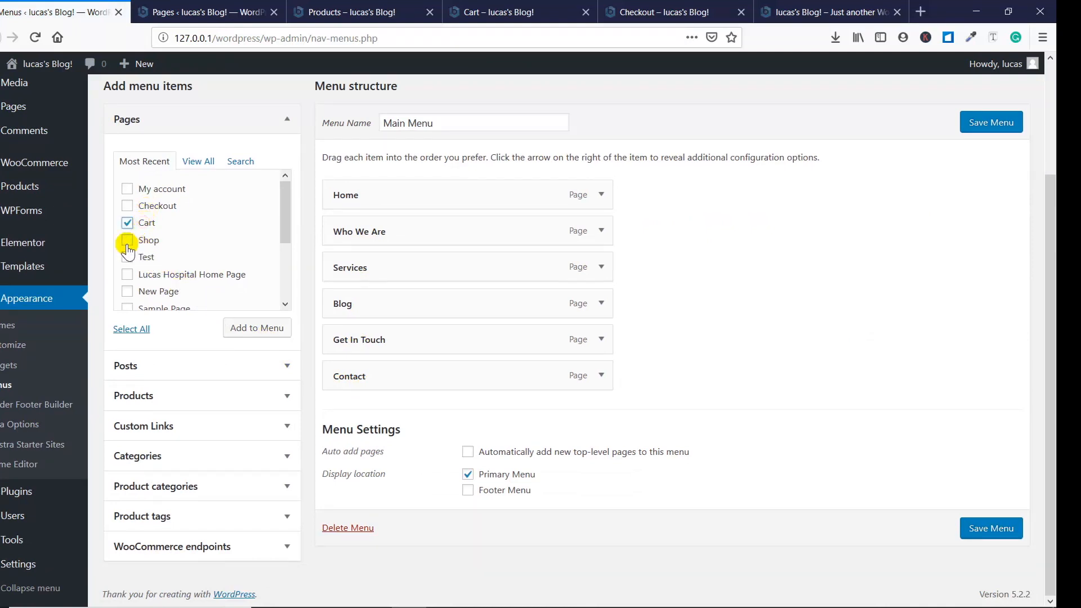
left_click(127, 241)
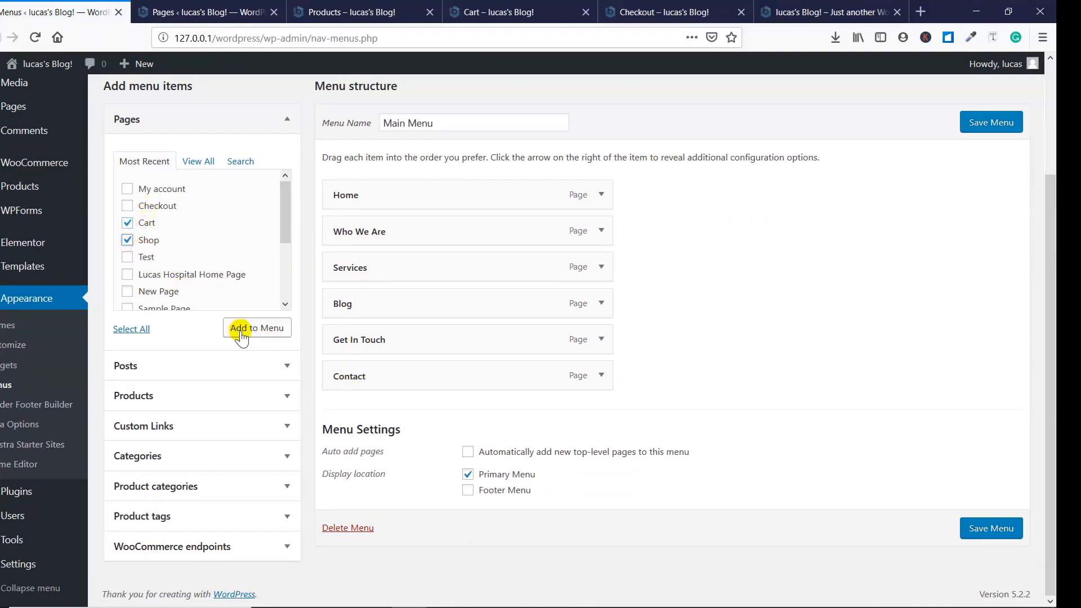
left_click(241, 332)
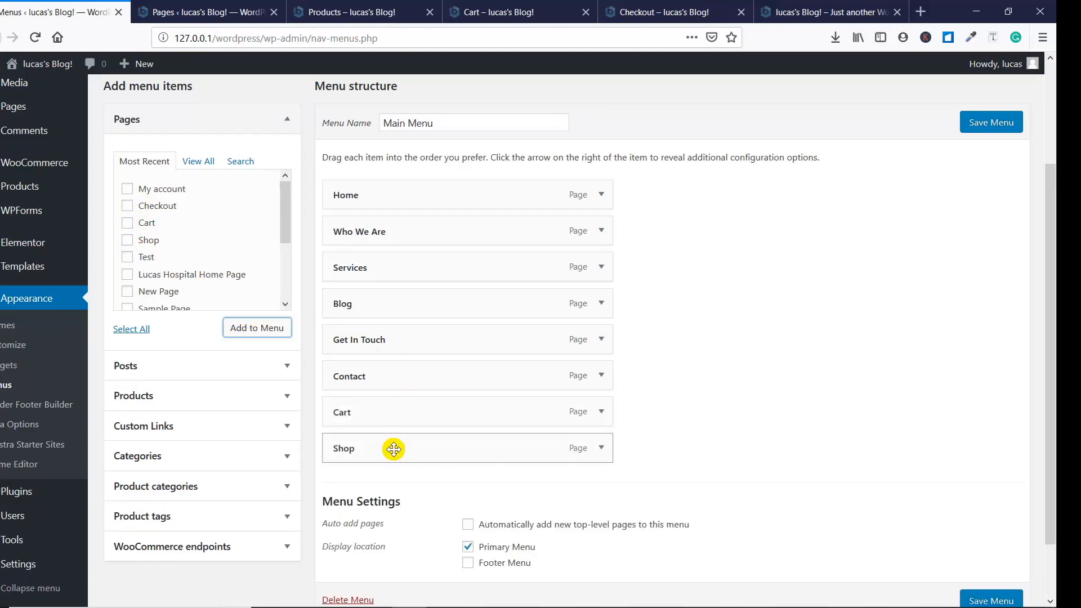
left_click_drag(393, 449, 387, 418)
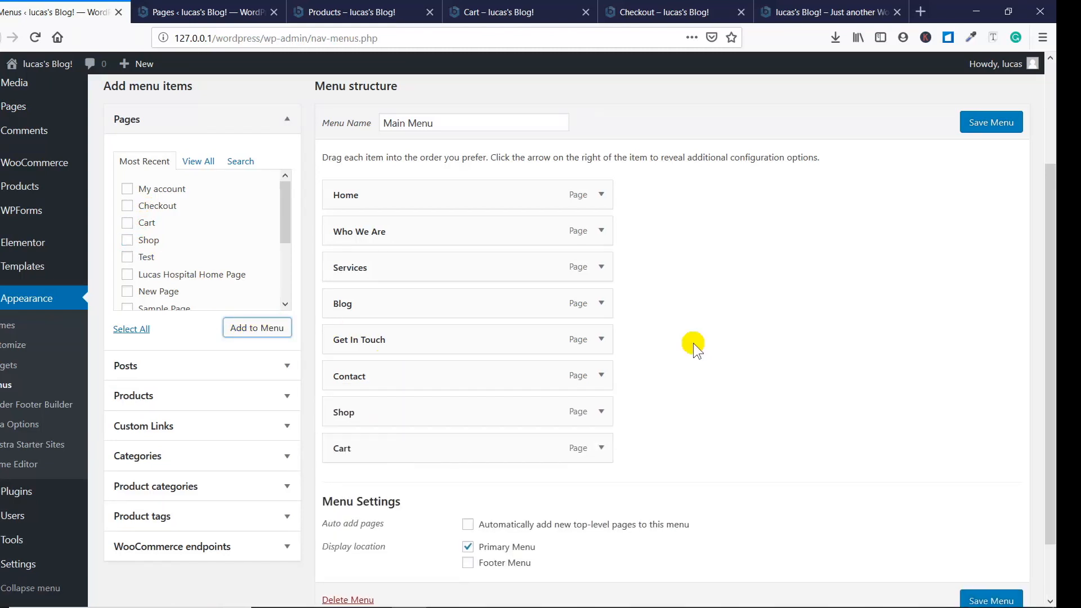
left_click(972, 121)
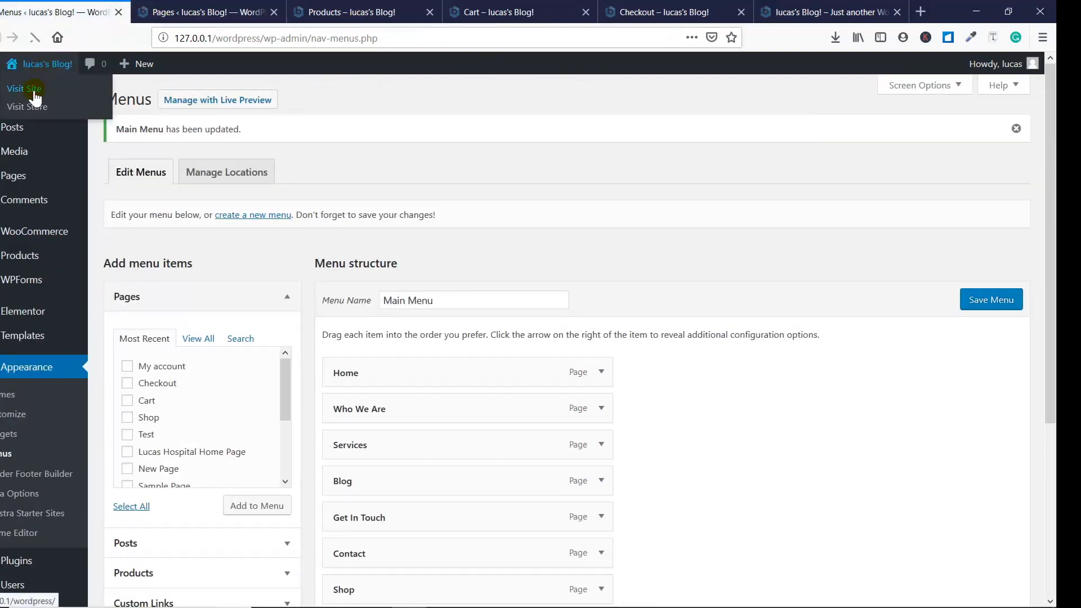
- Visit the site, open the Shop page from its navigation menu, and look through the products
left_click(33, 92)
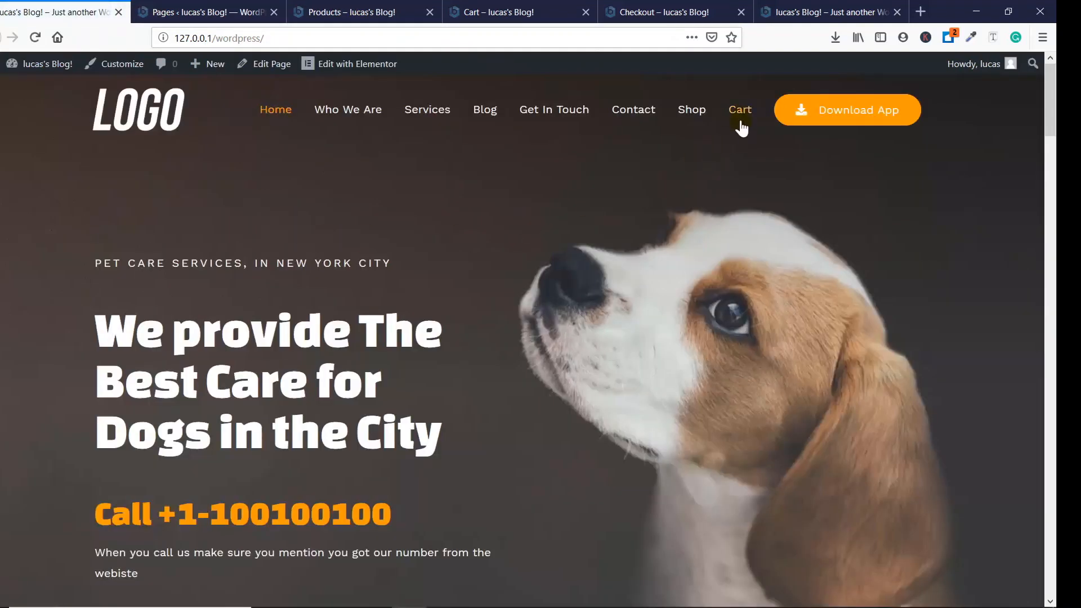
left_click(692, 113)
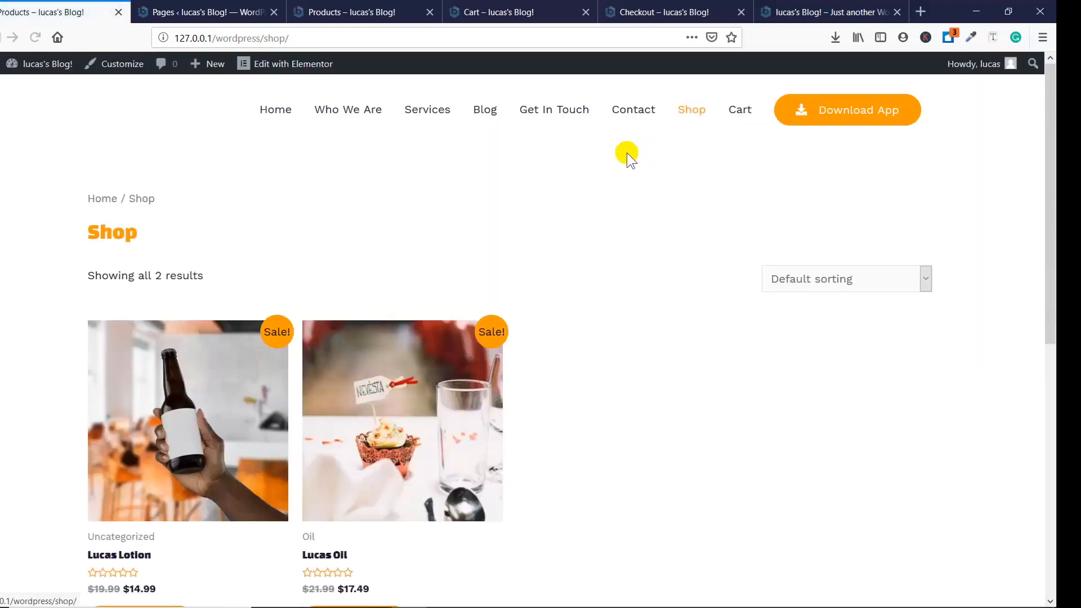
scroll(625, 155, "down", 3)
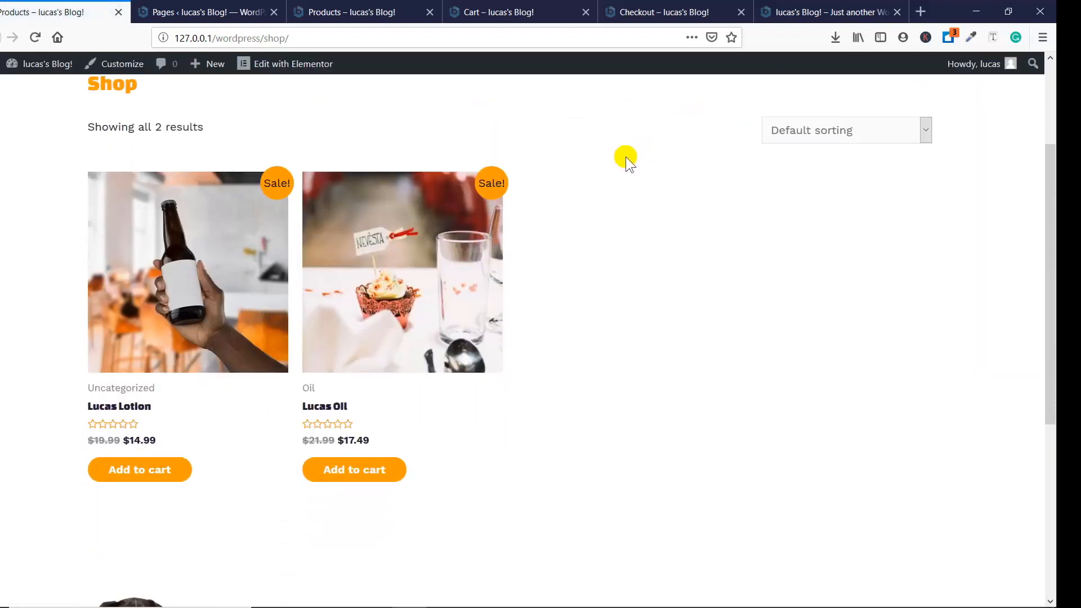
scroll(626, 157, "up", 3)
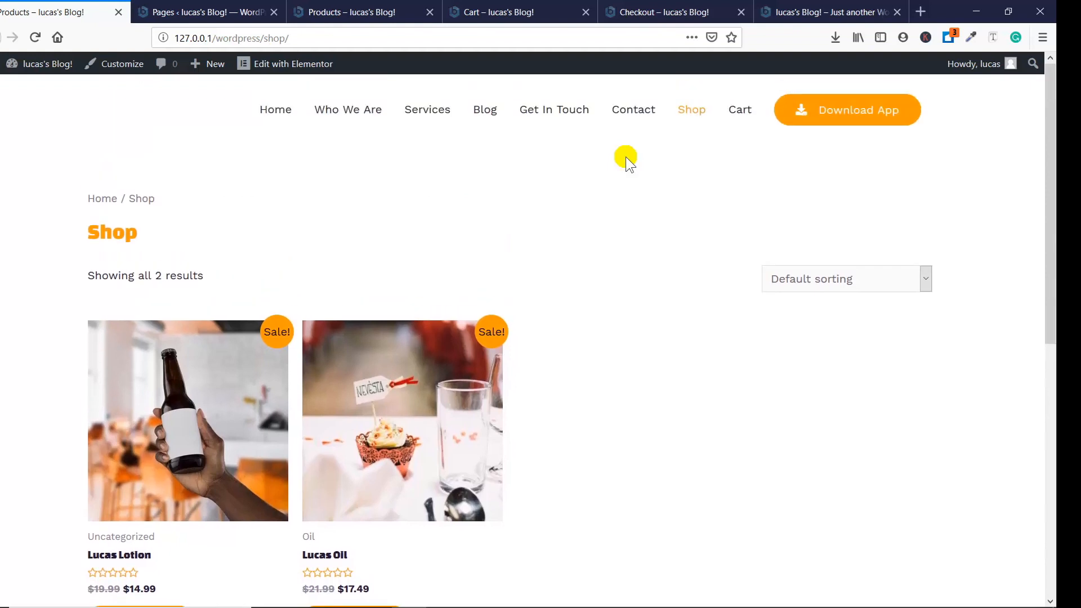
- Open the Cart page from the site's navigation menu, review its contents and totals, and return to the Home page
left_click(731, 119)
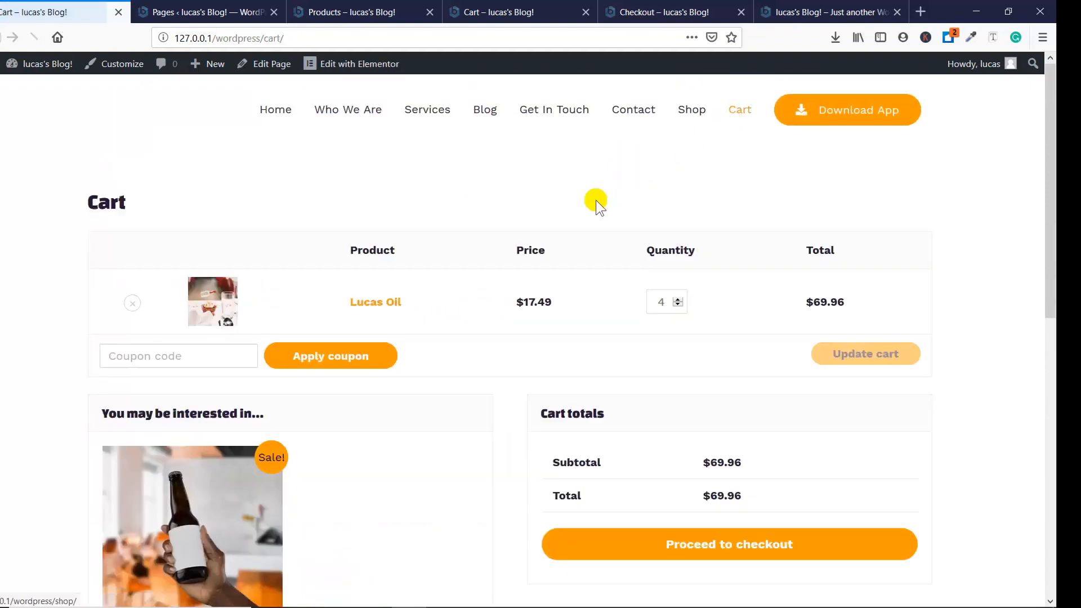
scroll(592, 201, "down", 3)
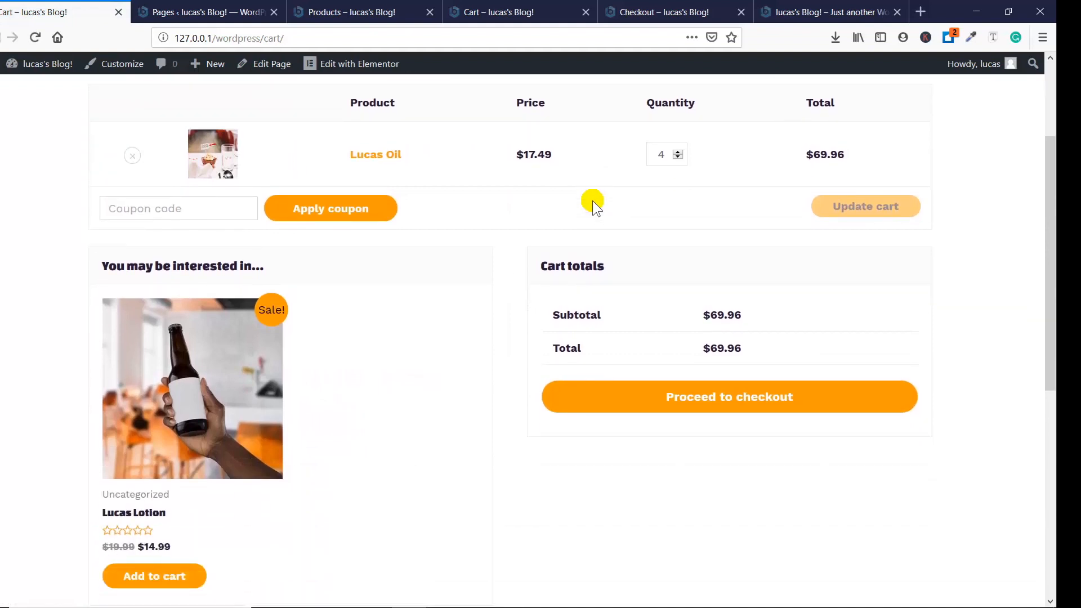
scroll(594, 196, "up", 3)
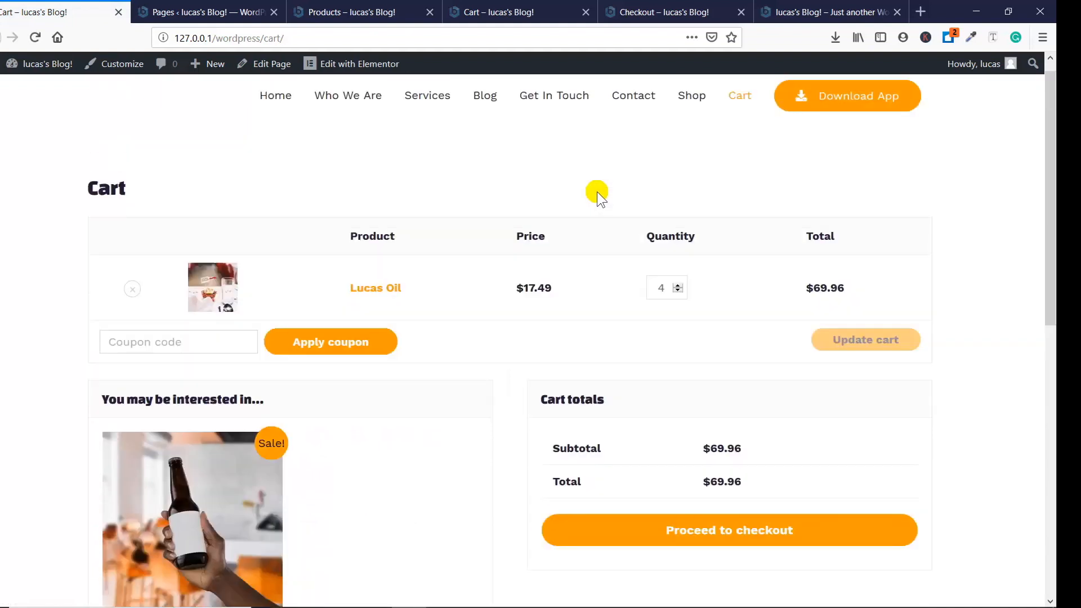
left_click(285, 115)
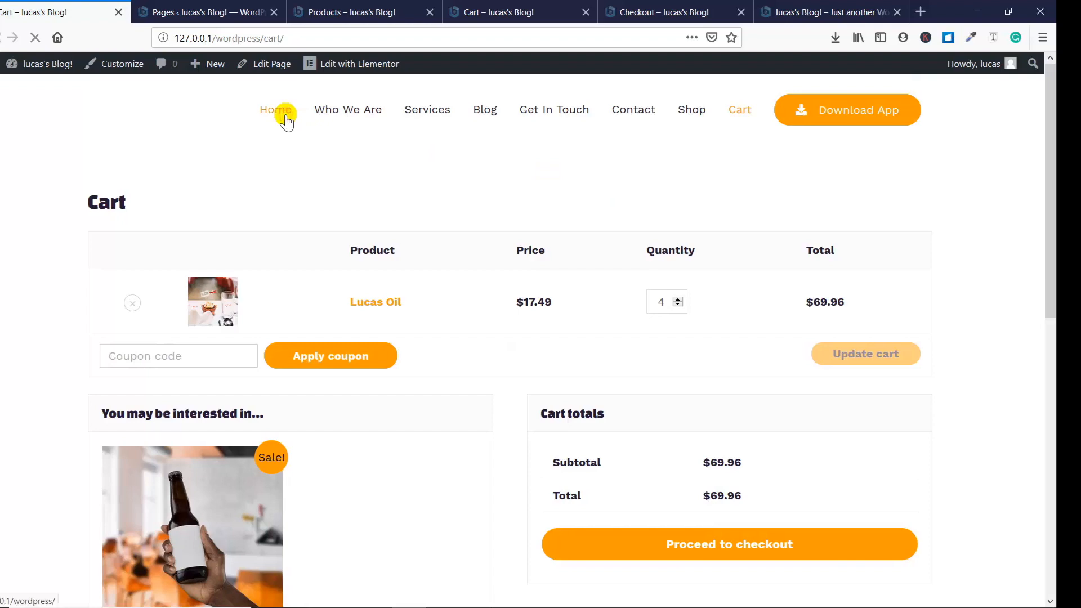